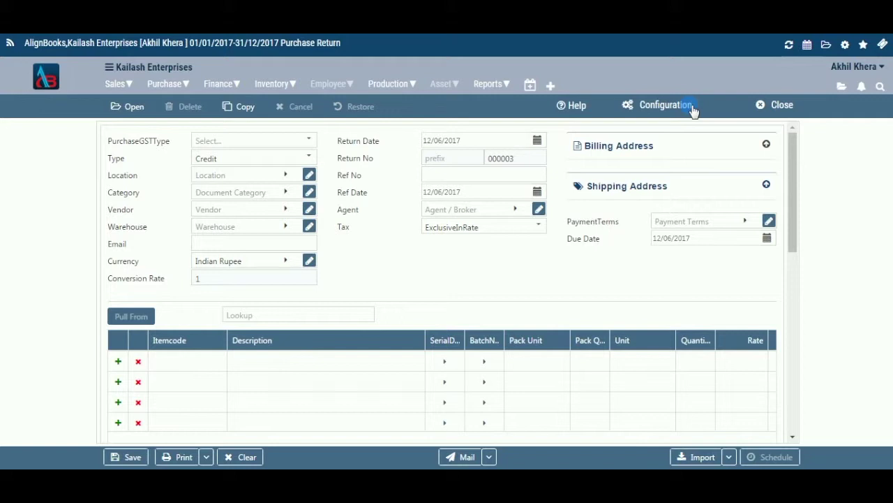
Set the purchase GST type to Import and the purchase return's type to Credit
click(310, 143)
click(287, 178)
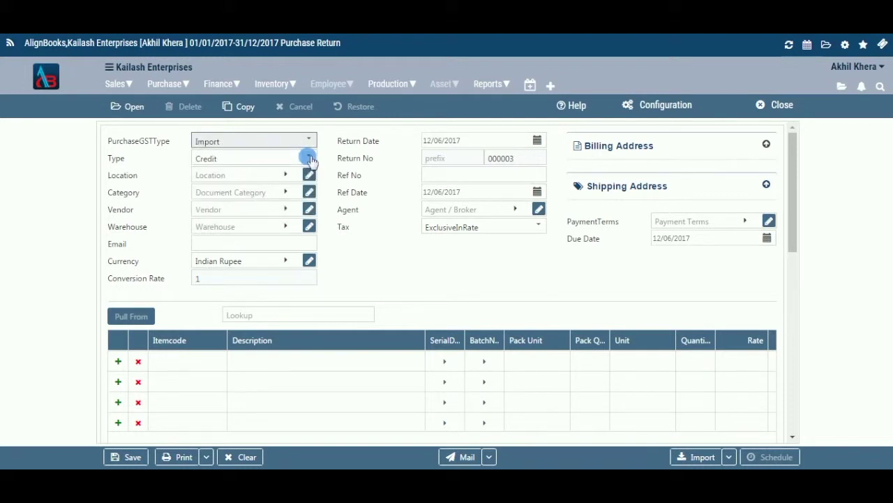
click(309, 158)
click(298, 179)
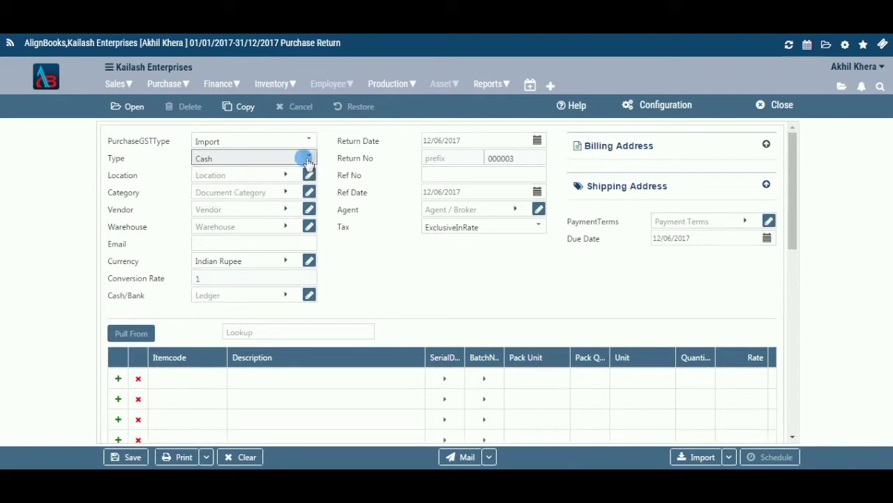
click(308, 158)
click(295, 195)
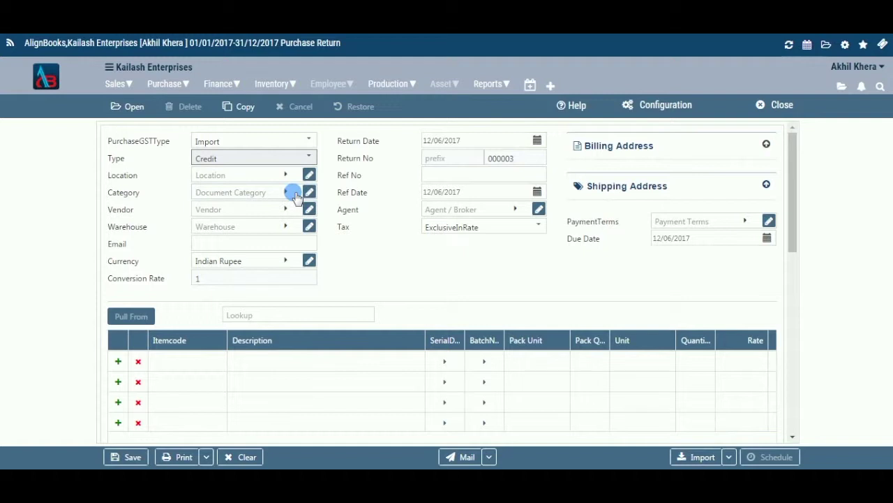
click(307, 39)
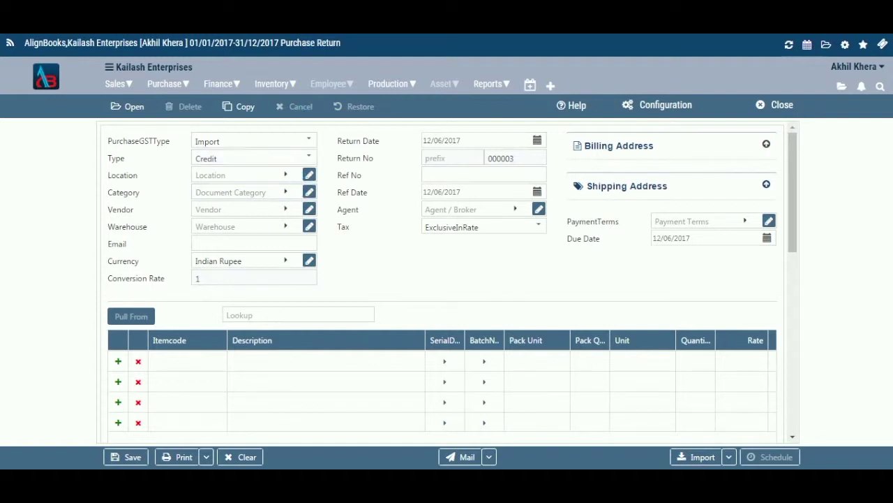
Set the purchase return's location to Gurgaon
click(287, 178)
click(258, 267)
Review the blank form for a new location and the existing Gurgaon location record, closing both without changes
click(287, 179)
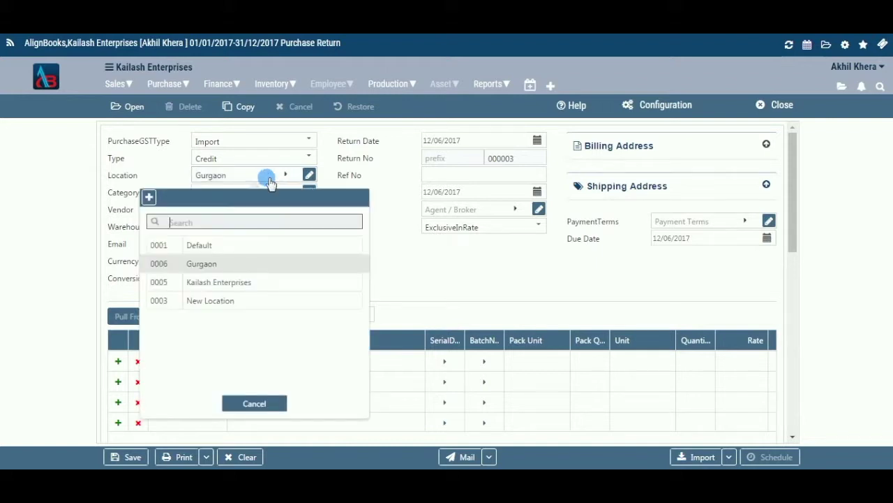
click(148, 199)
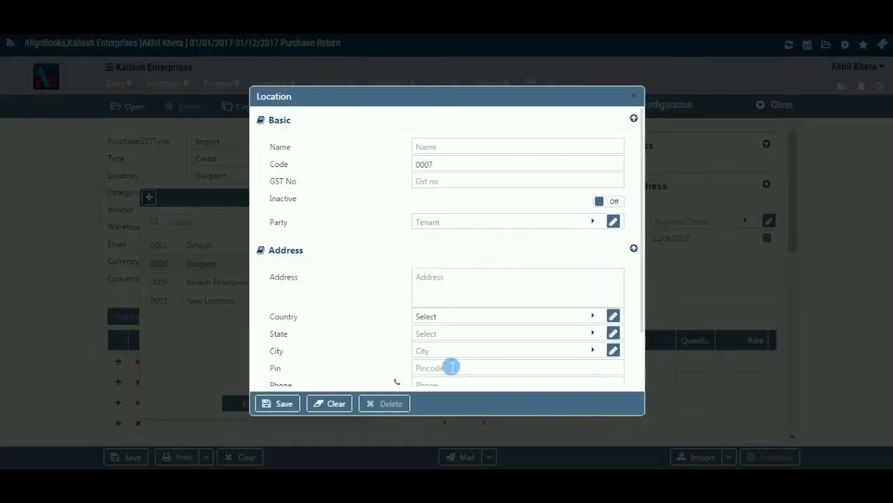
click(634, 98)
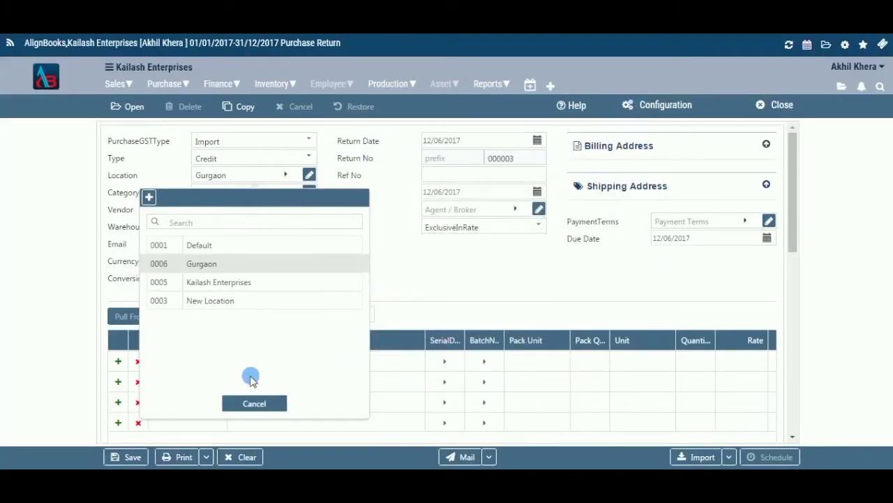
click(246, 403)
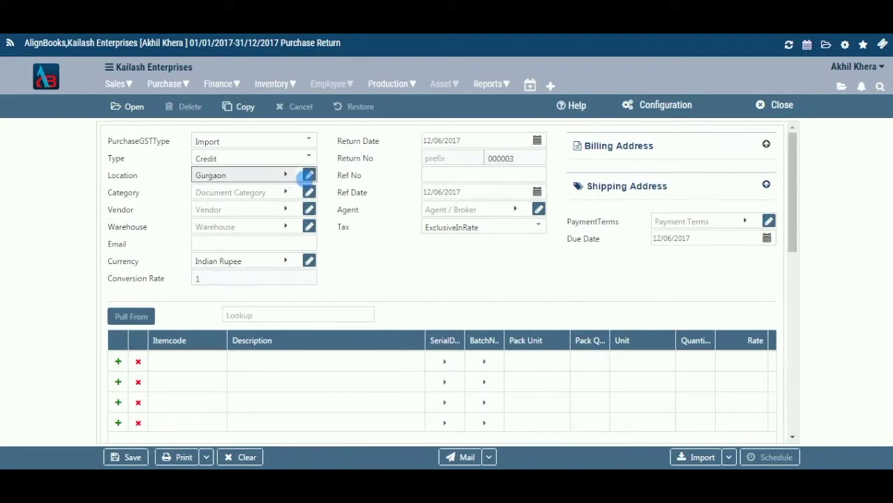
click(310, 175)
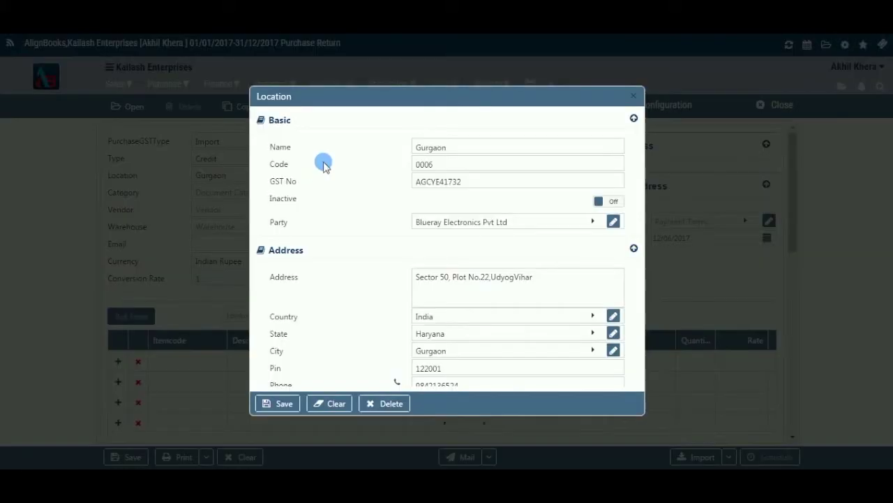
click(634, 97)
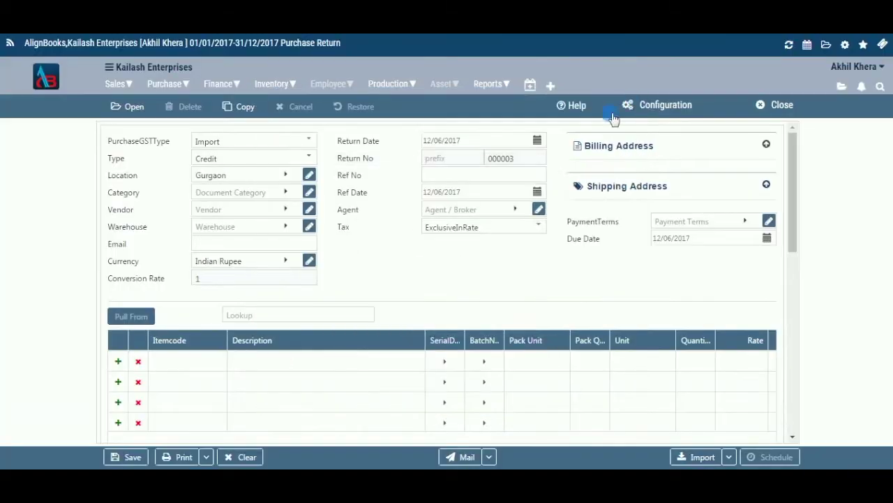
Set the document category of the purchase return to Tax
click(281, 191)
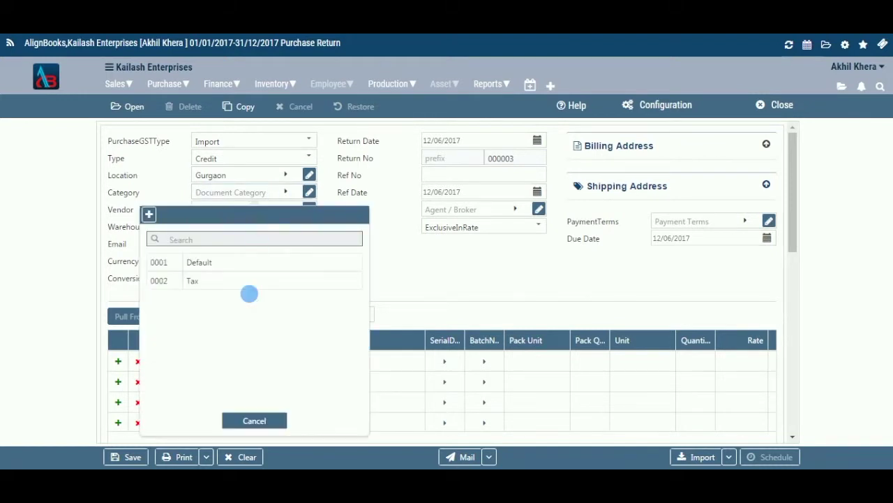
click(253, 287)
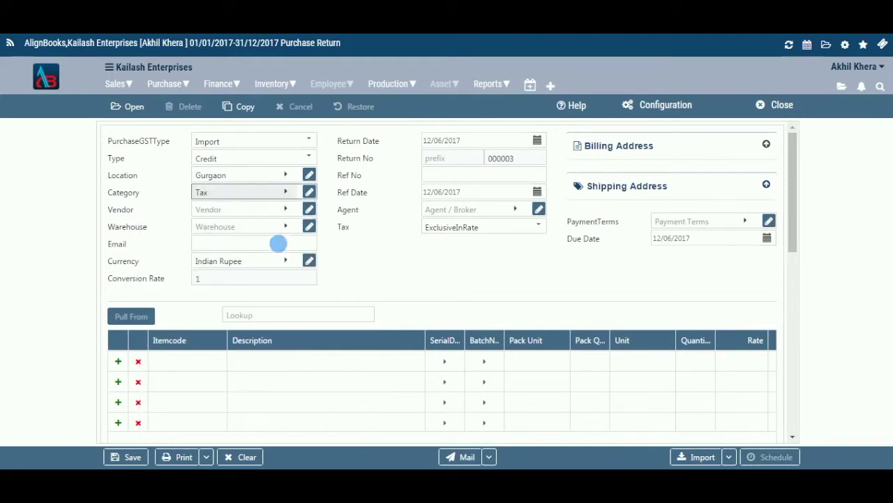
Review the blank form for a new document category and the existing Tax category record, closing both without changes
click(310, 194)
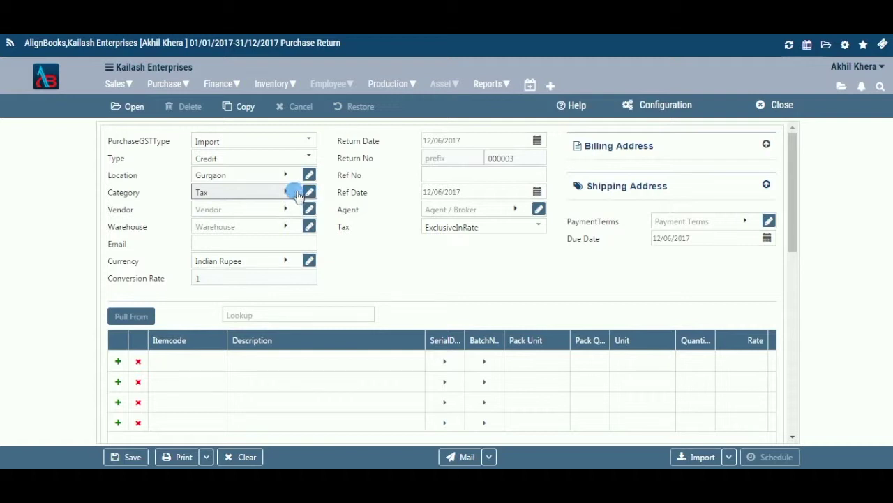
click(149, 215)
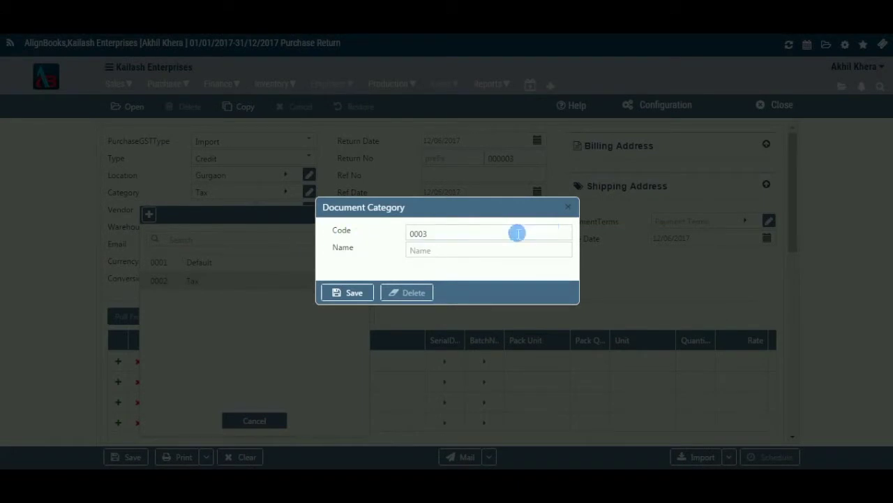
click(567, 208)
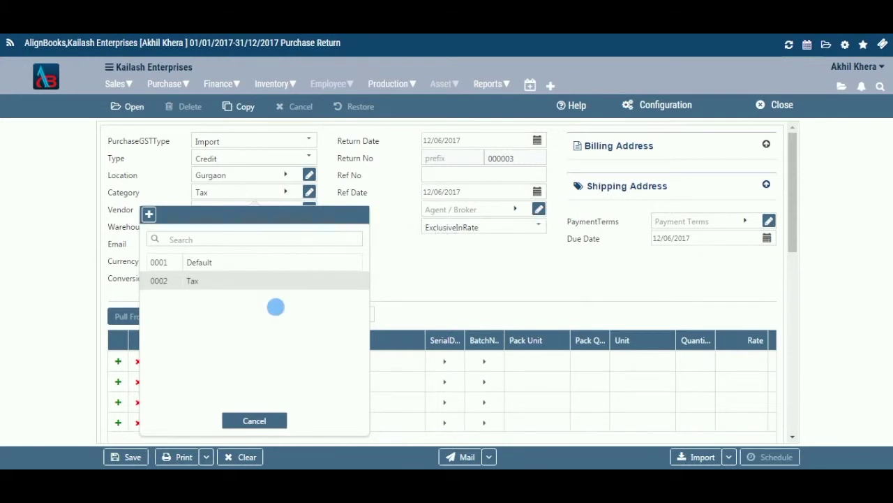
click(259, 417)
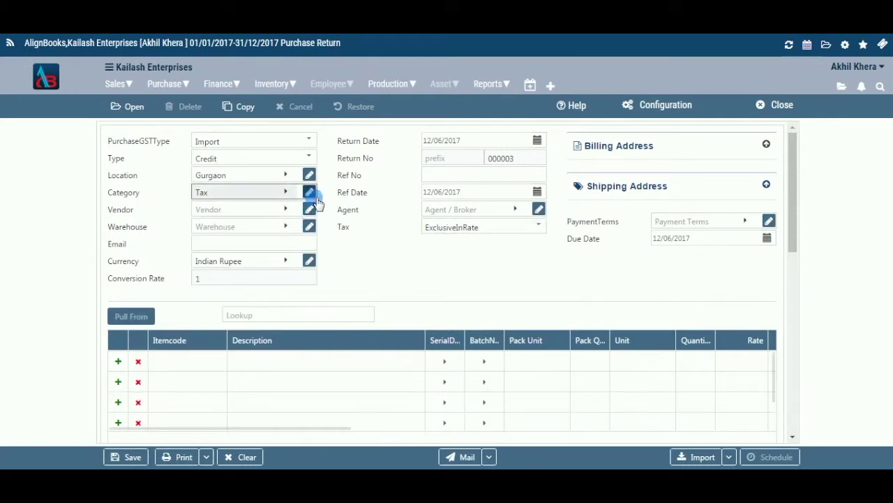
click(310, 192)
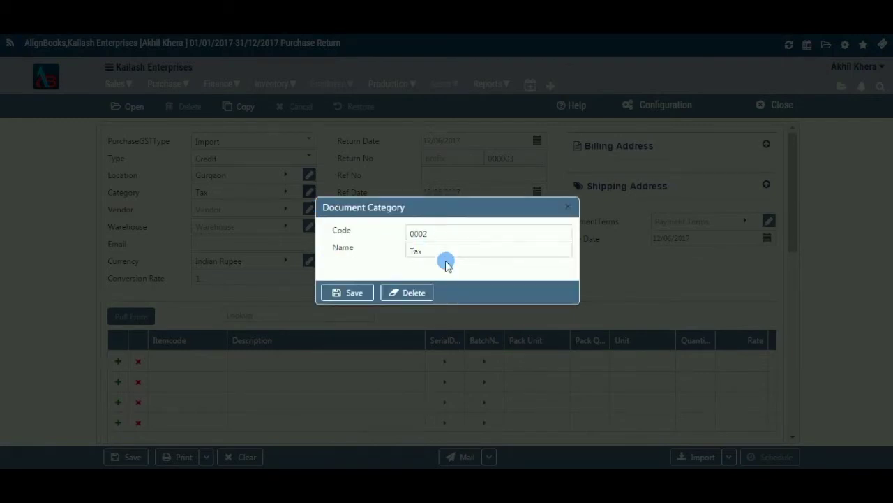
click(568, 207)
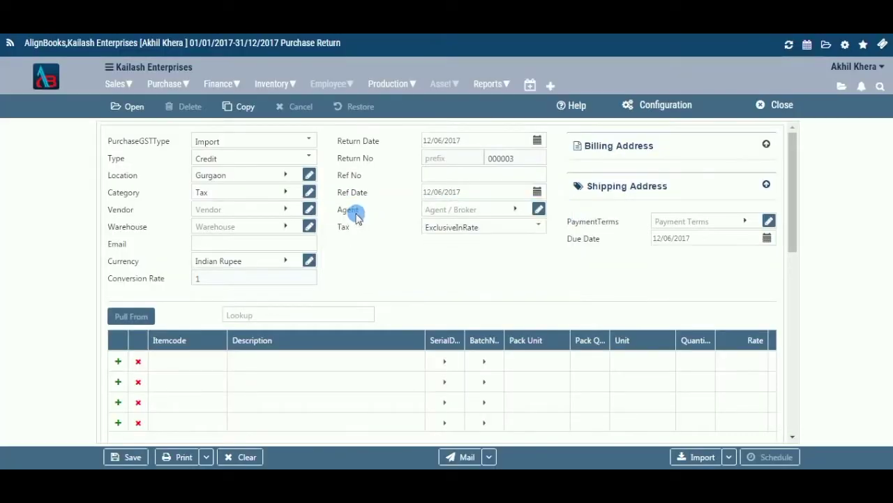
Select AZ Enterprise as the vendor of the purchase return
click(283, 212)
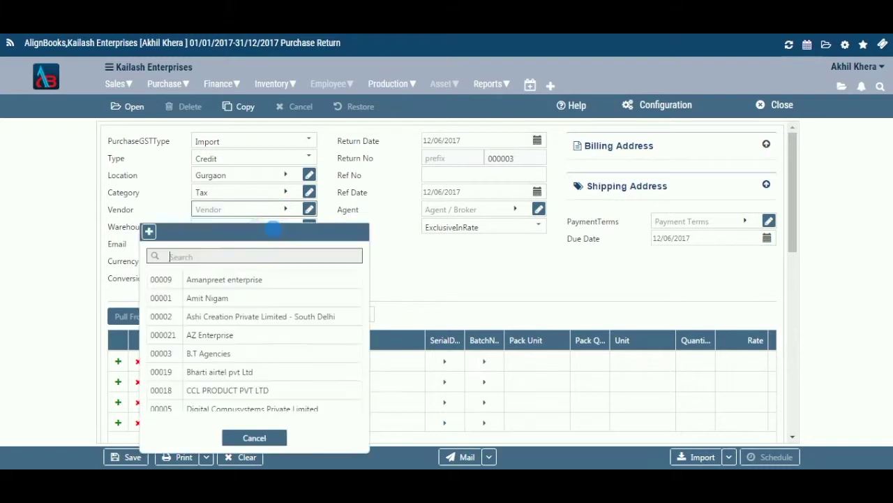
click(232, 345)
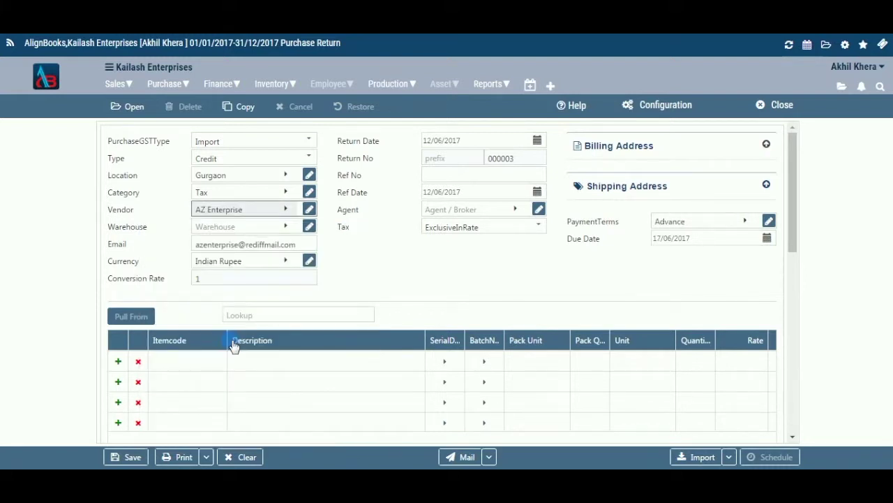
click(284, 212)
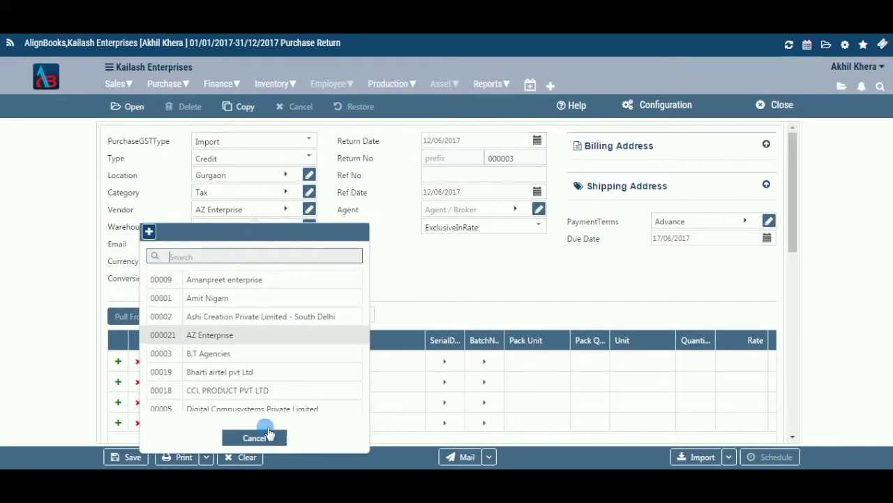
click(298, 334)
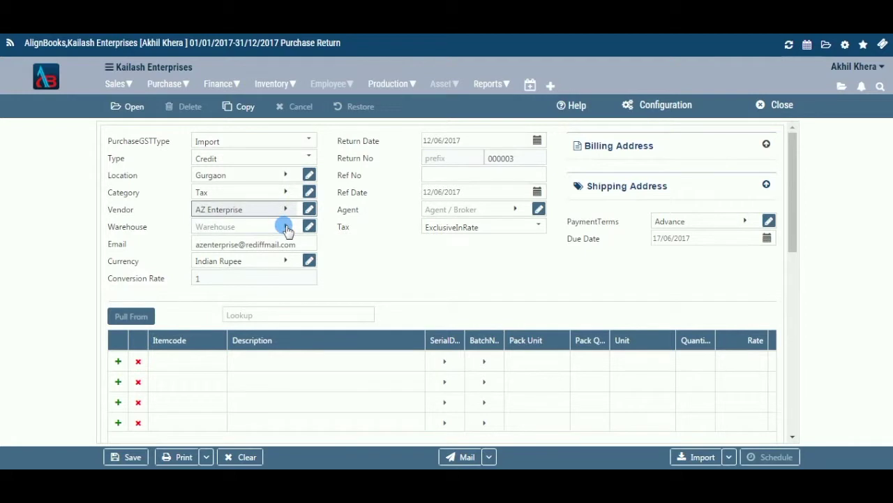
Set the warehouse to Gurgaon and look over the list of available warehouses
click(285, 227)
click(270, 335)
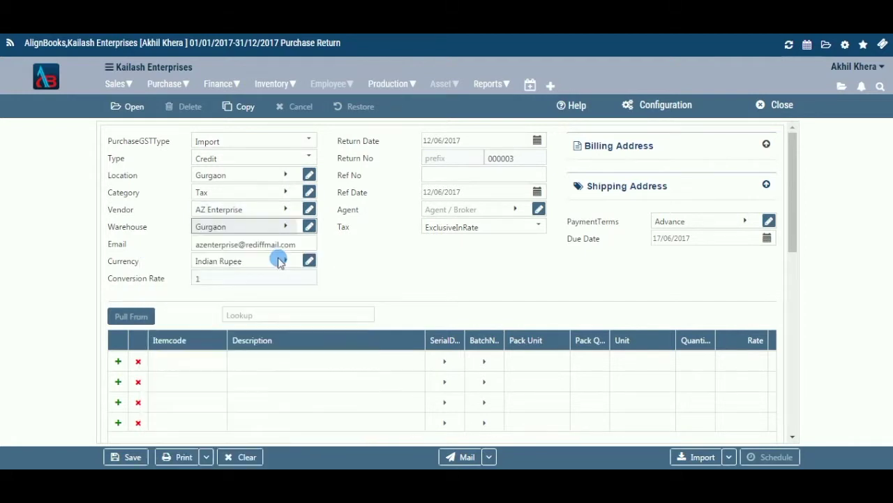
click(286, 227)
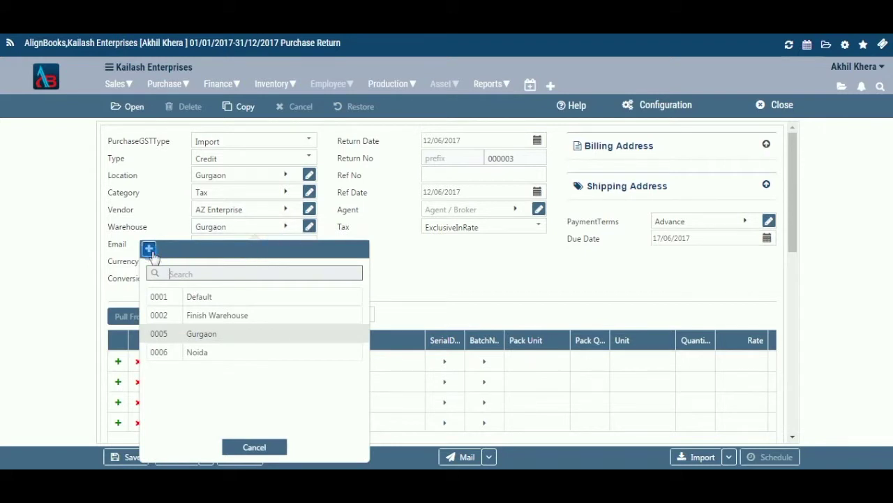
click(255, 450)
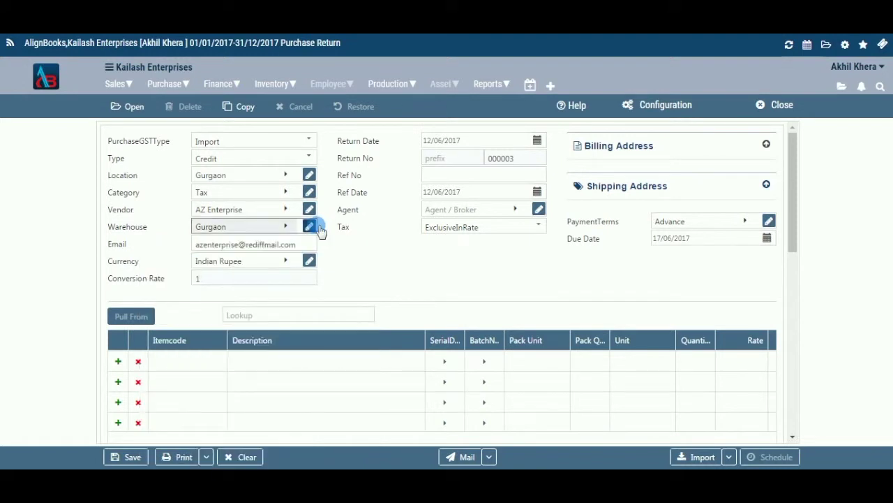
Choose Indian Rupee as the currency of the purchase return and look over the currency list
click(288, 261)
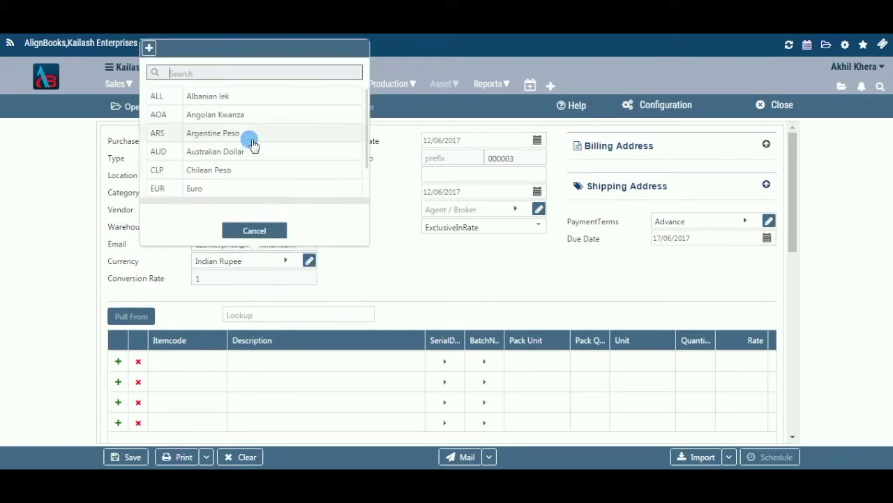
scroll(276, 174, down, 1)
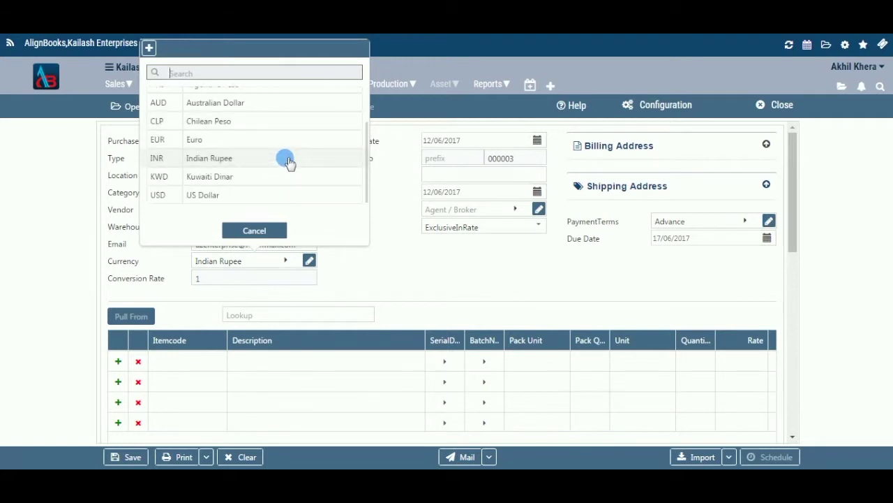
click(288, 159)
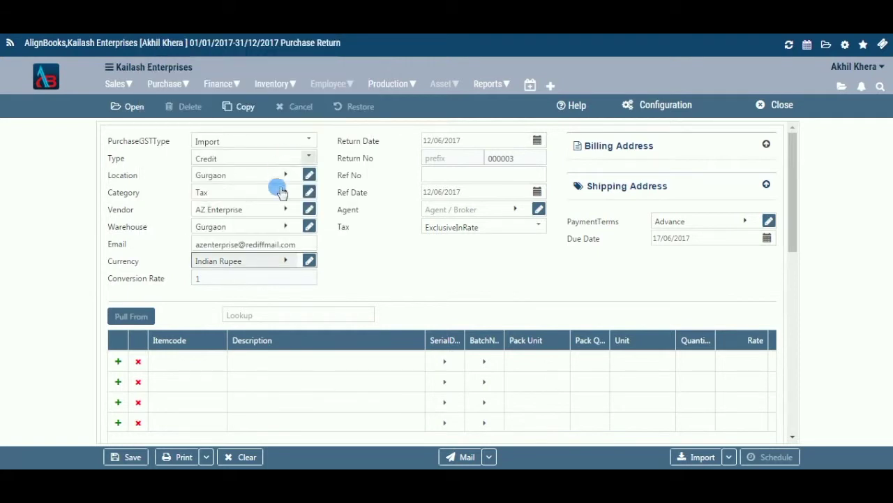
click(298, 265)
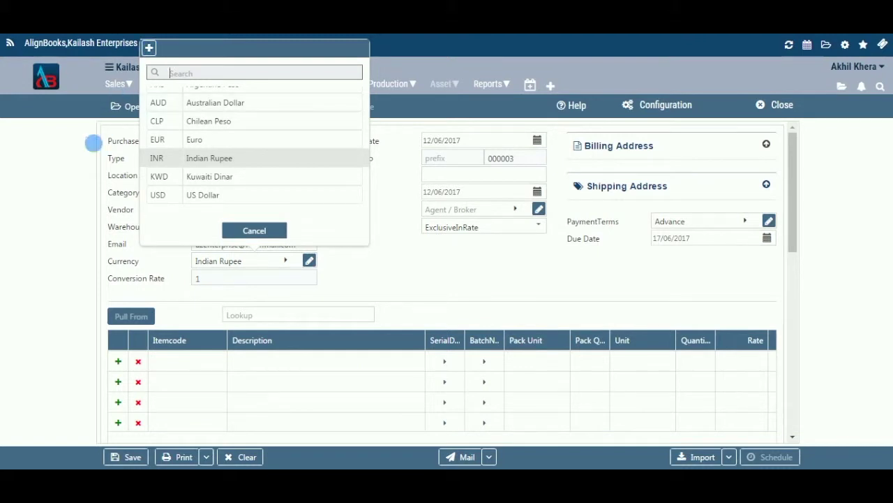
click(89, 173)
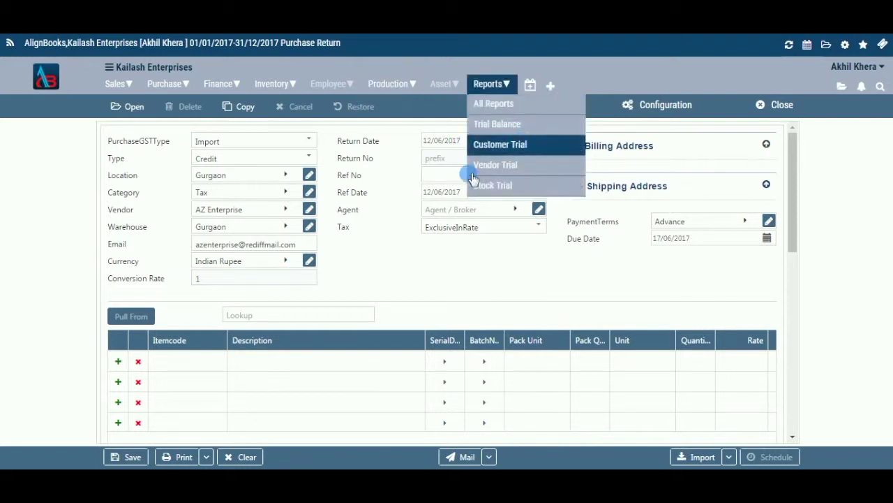
Check the Return Date calendar and the Return No prefix without changing either
click(537, 142)
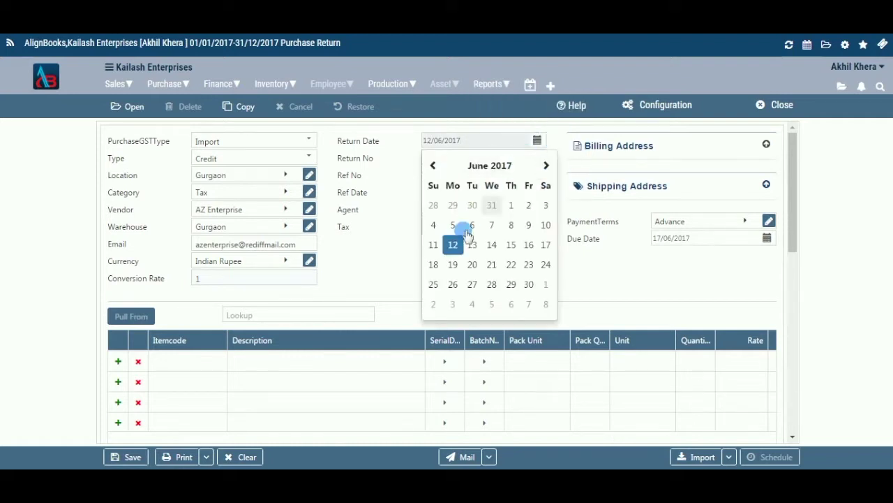
click(536, 144)
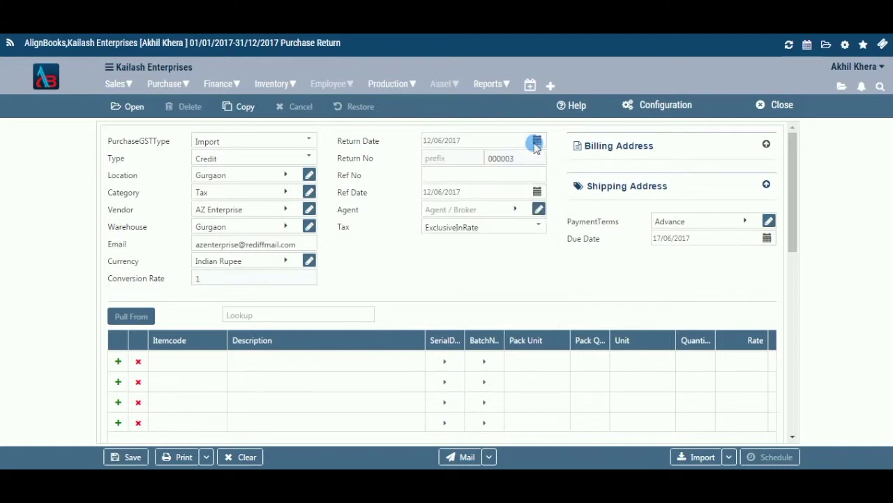
click(472, 159)
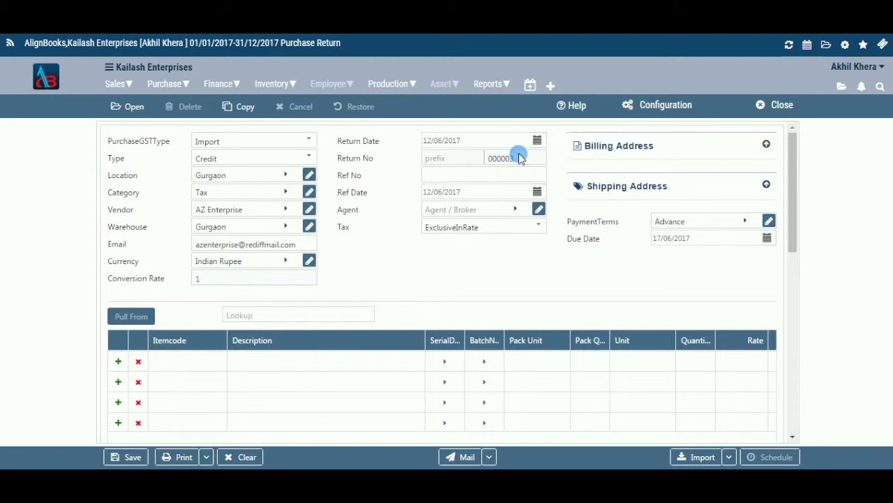
Set the Ref No to 55 and check the Ref Date calendar without picking another date
click(527, 180)
text(55)
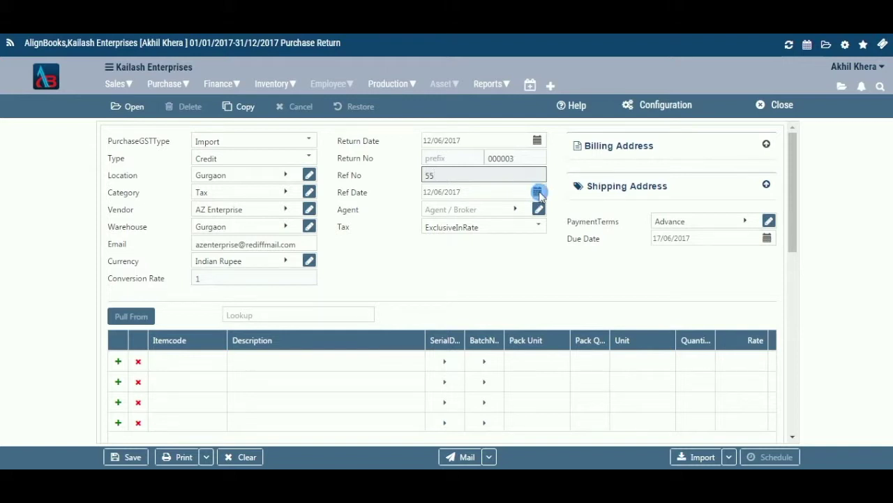
click(537, 192)
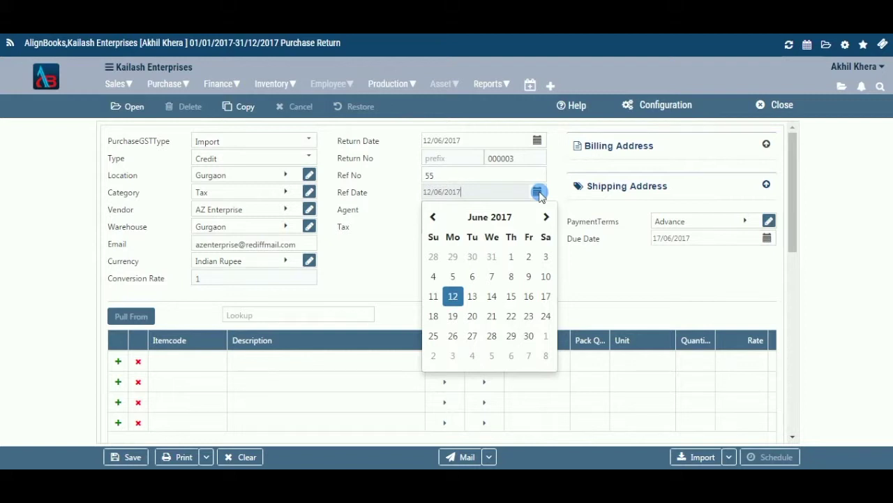
click(538, 193)
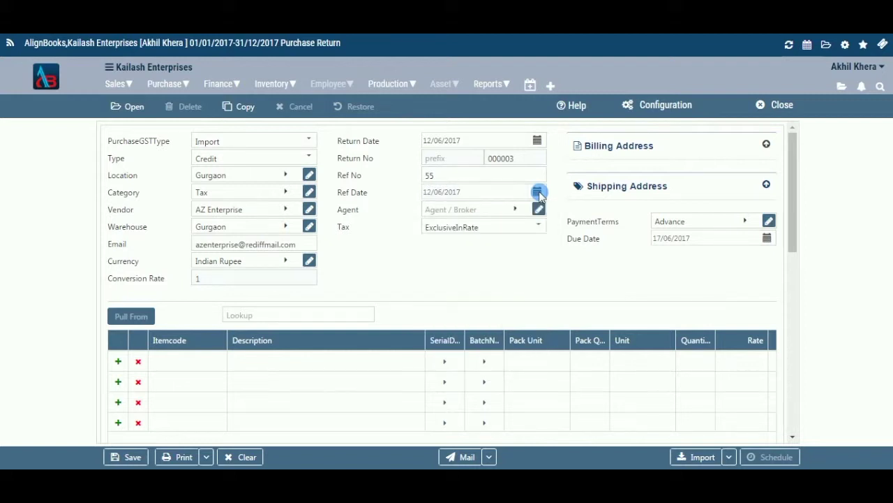
Choose the last agent in the agent list and set the Tax option to InclusiveInRate
click(516, 210)
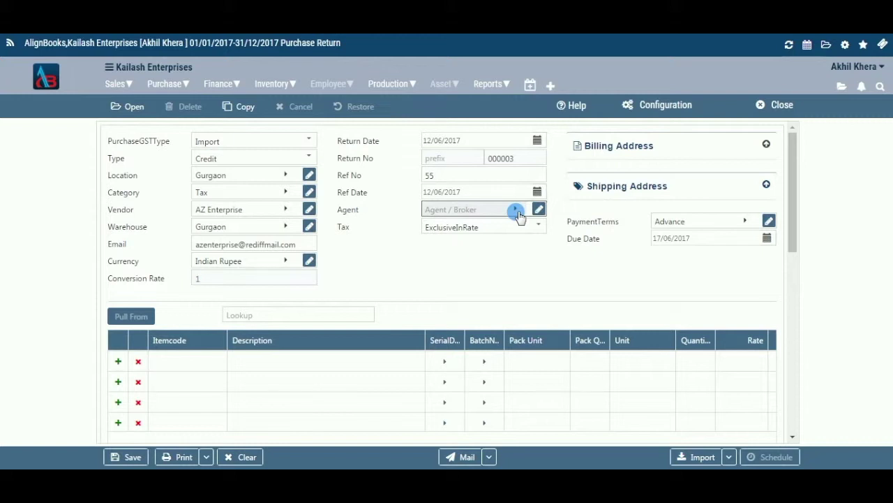
click(516, 211)
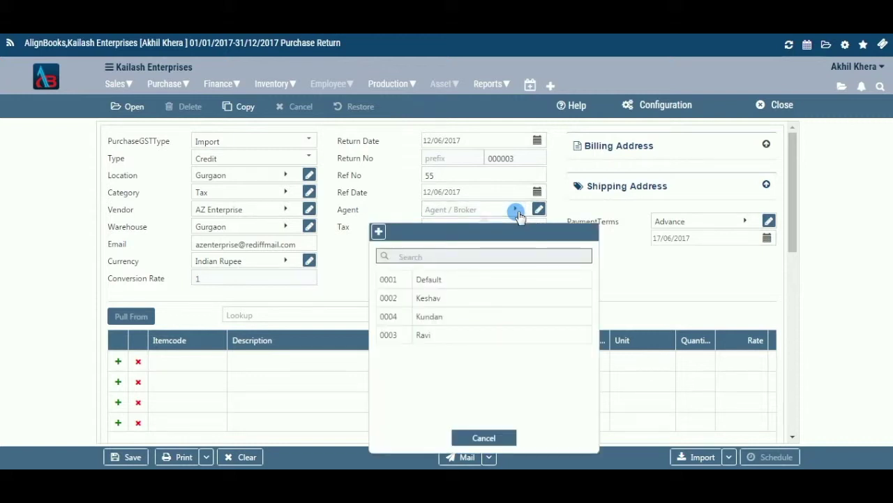
click(491, 336)
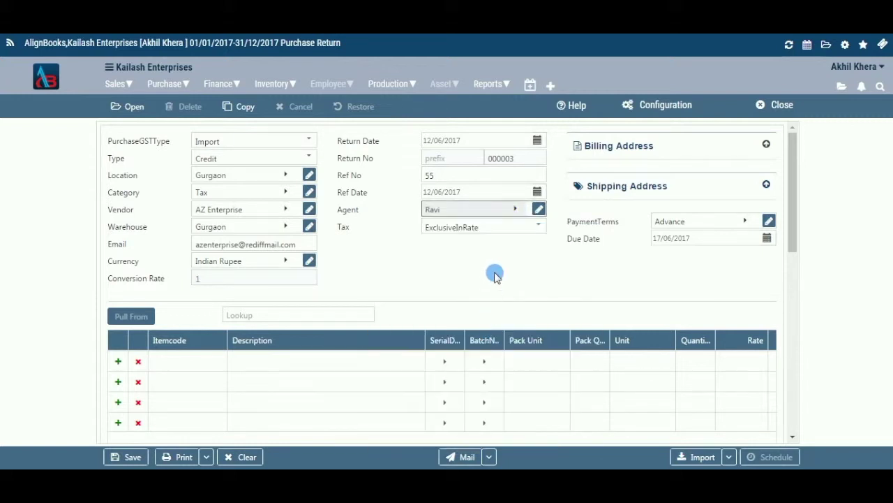
click(537, 231)
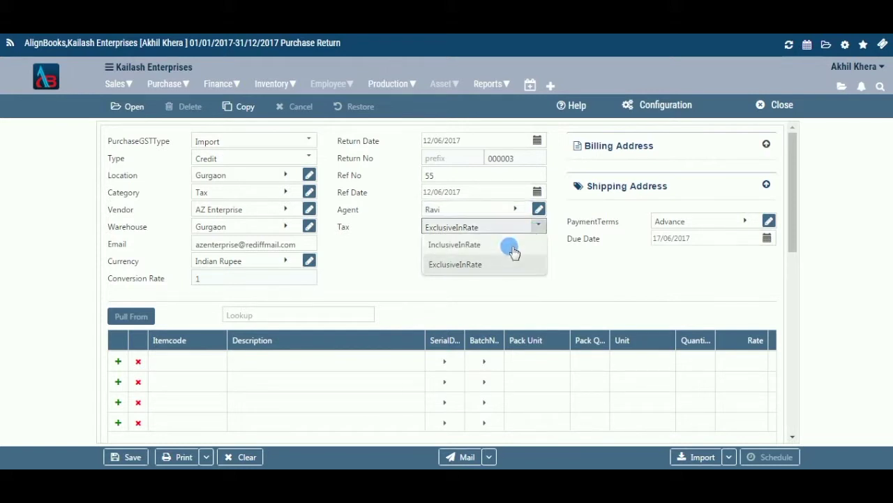
click(513, 252)
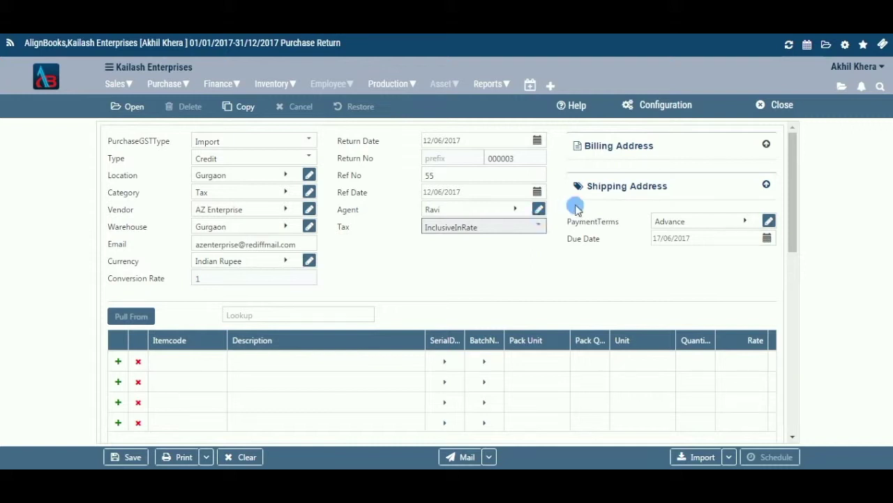
Review the vendor's billing address details and shipping address, collapsing each section after viewing
click(765, 145)
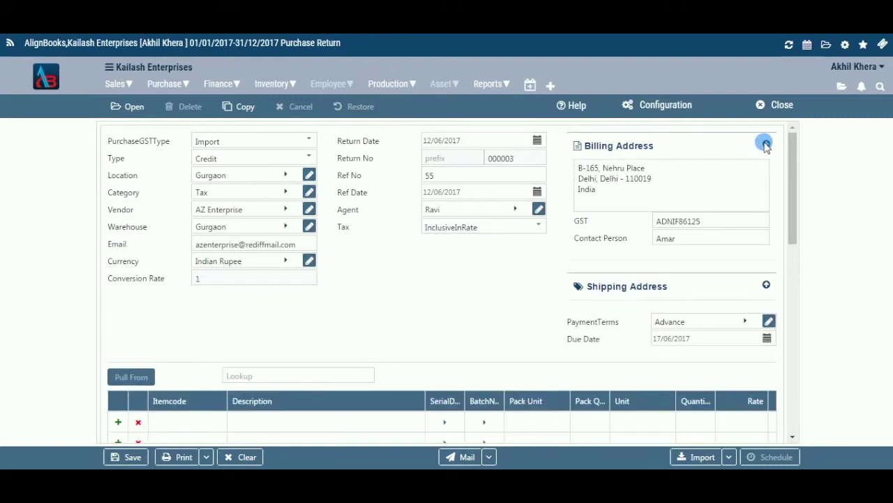
click(736, 198)
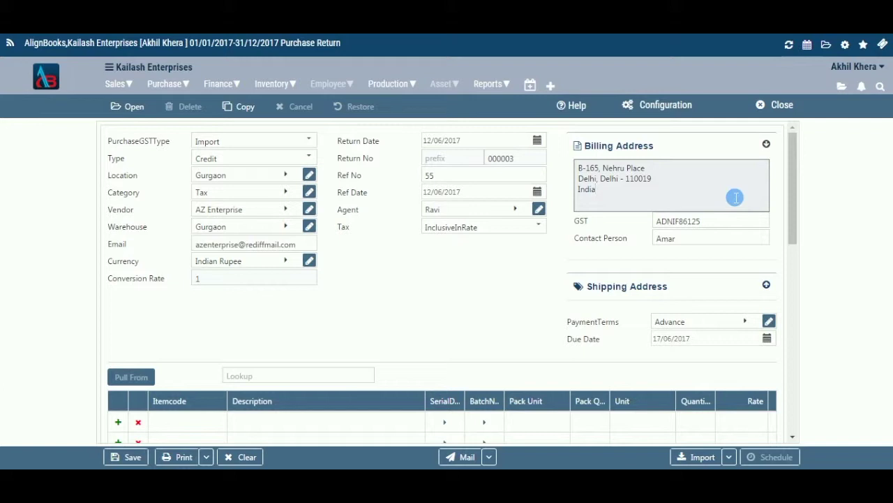
click(766, 144)
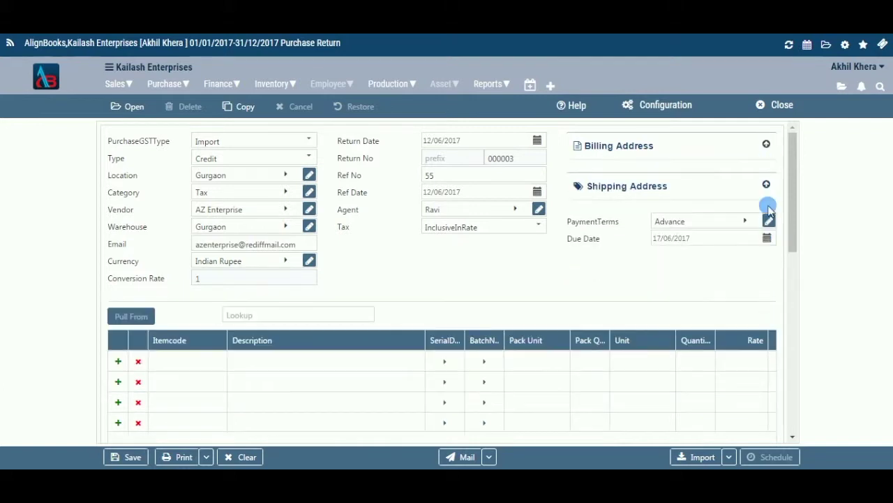
click(767, 186)
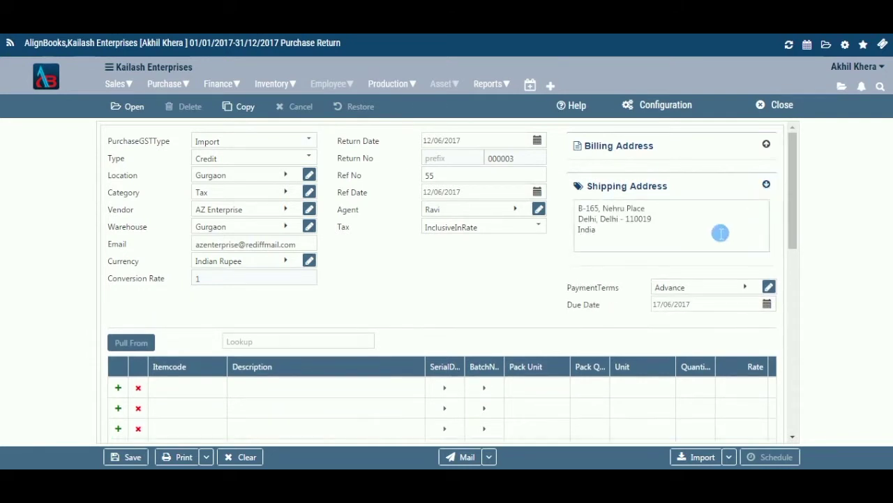
click(669, 235)
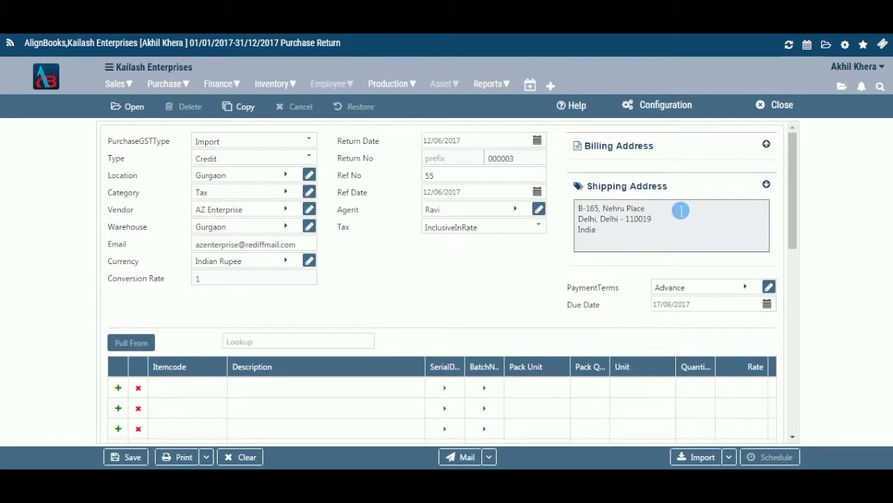
click(767, 185)
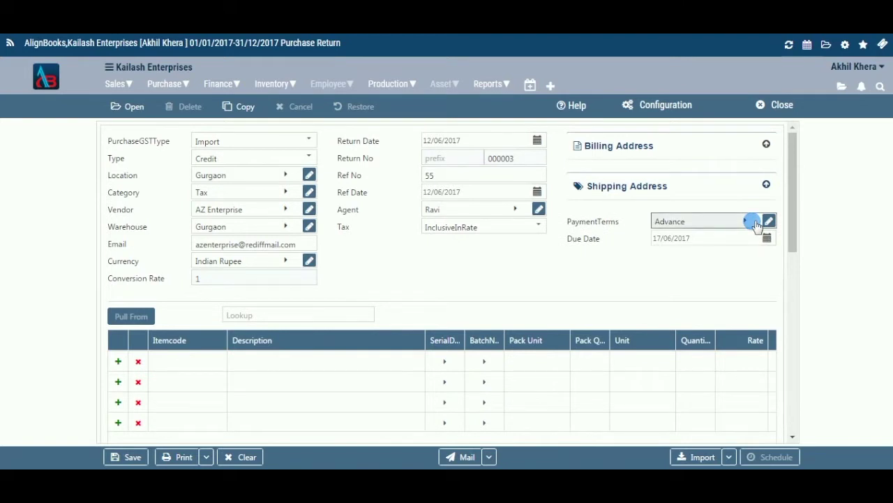
Set the payment terms to Monthly and check the Due Date calendar
click(751, 222)
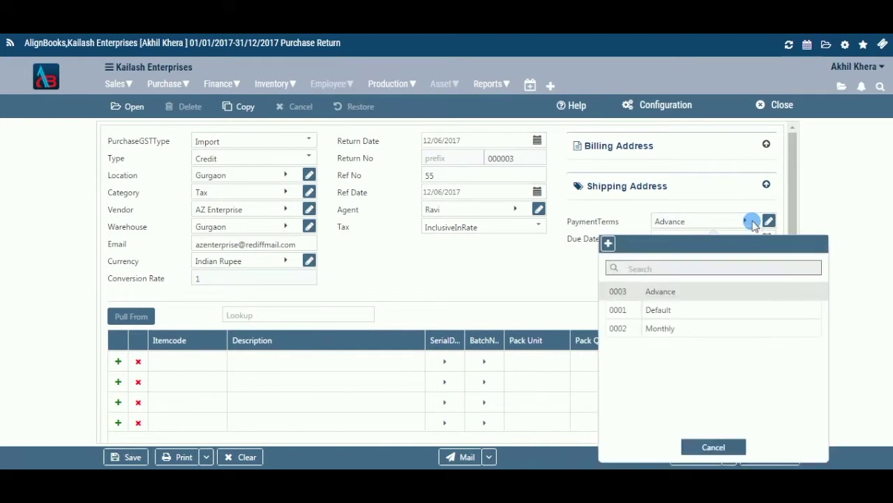
click(719, 330)
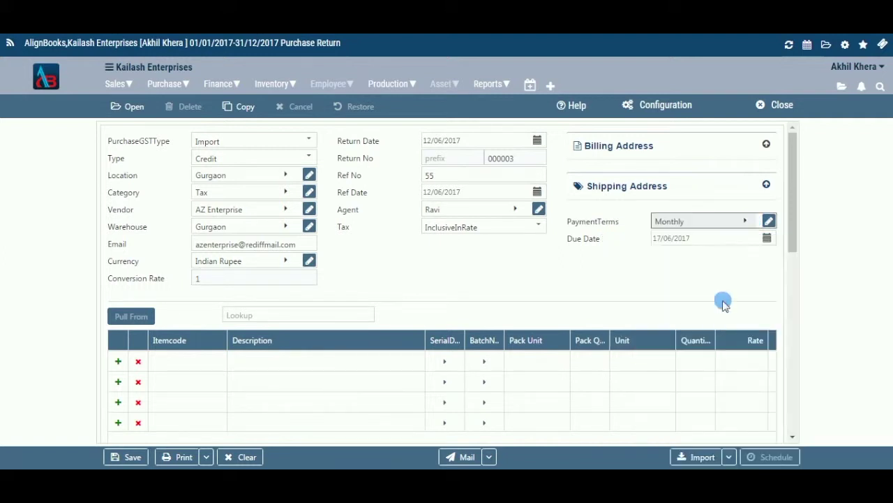
click(754, 223)
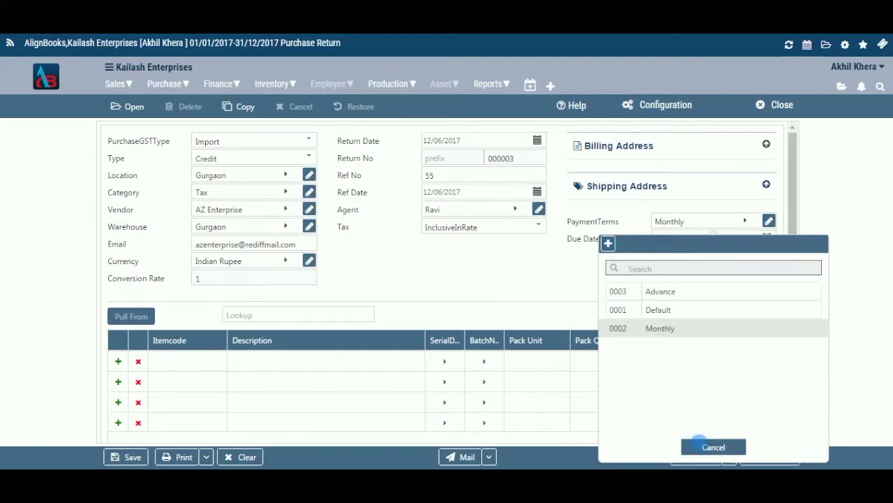
click(712, 445)
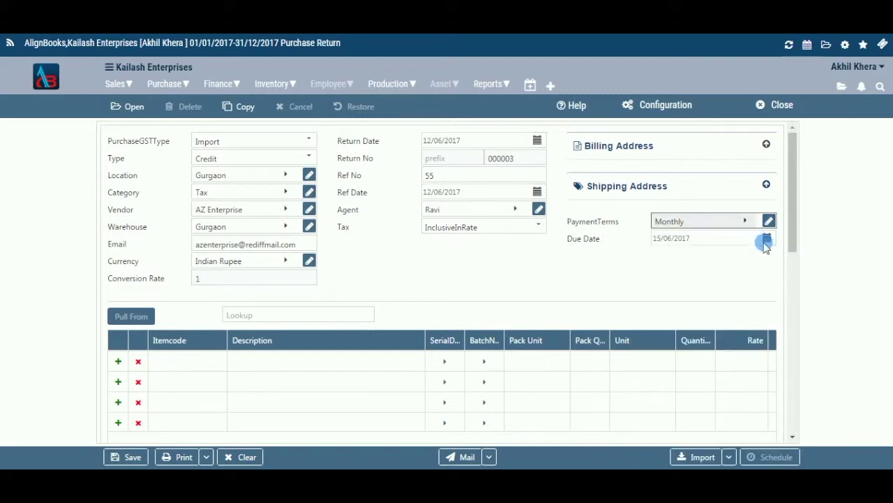
click(766, 240)
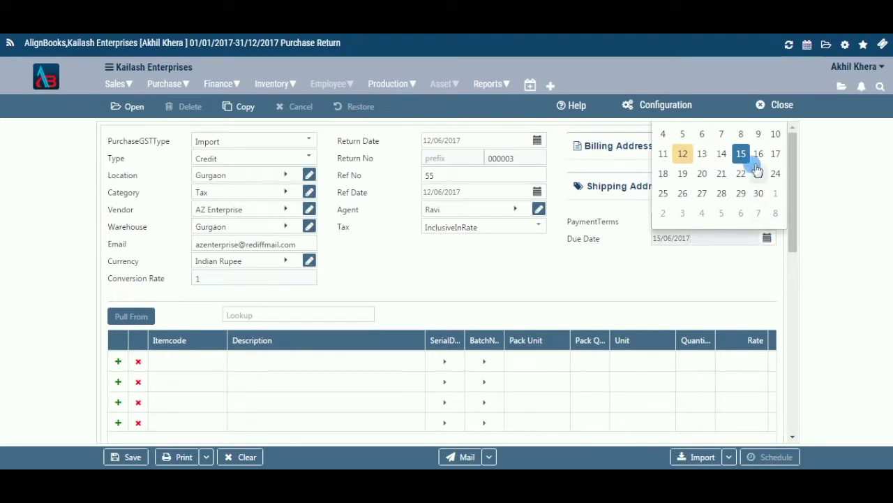
click(767, 239)
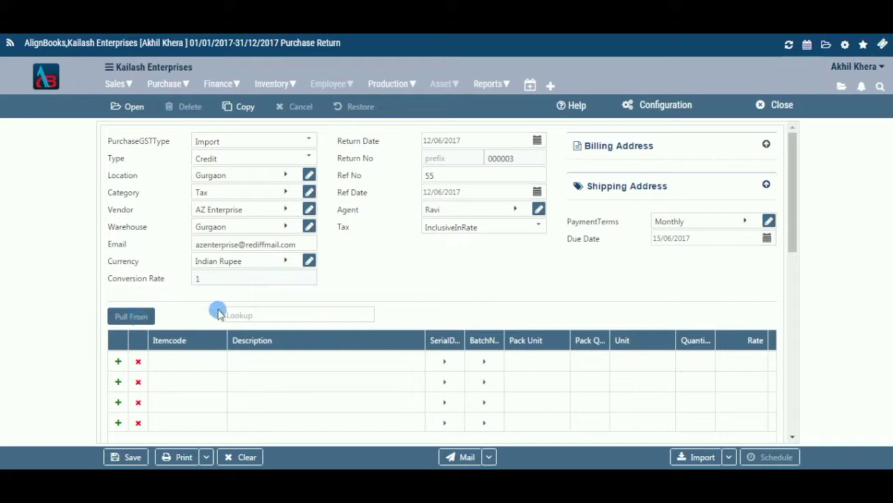
Add the Charger with item code 0000046 to the first line of the item grid
click(249, 318)
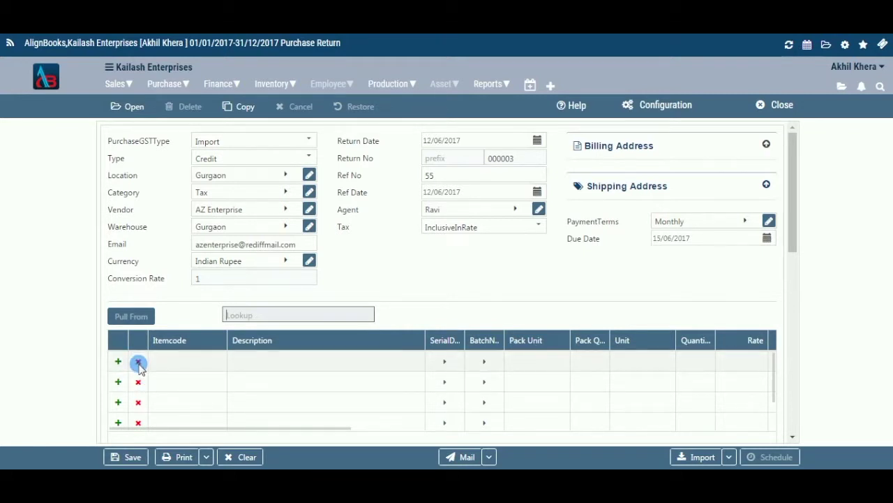
click(206, 363)
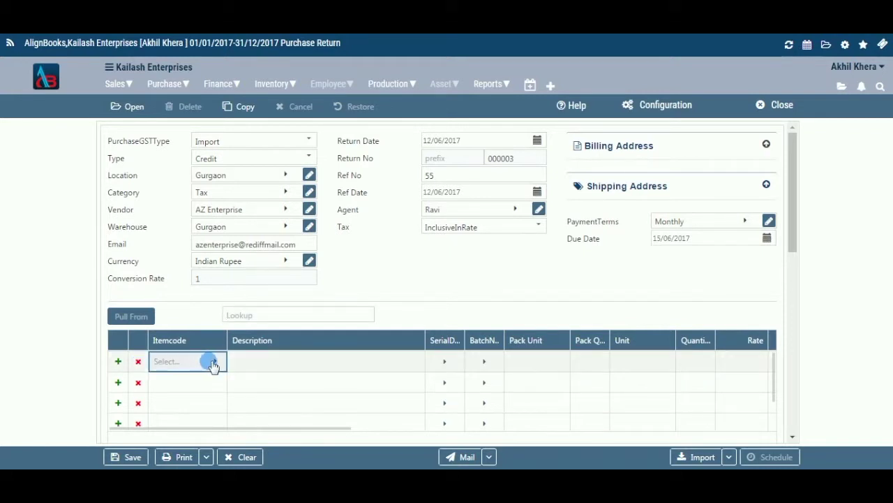
click(214, 362)
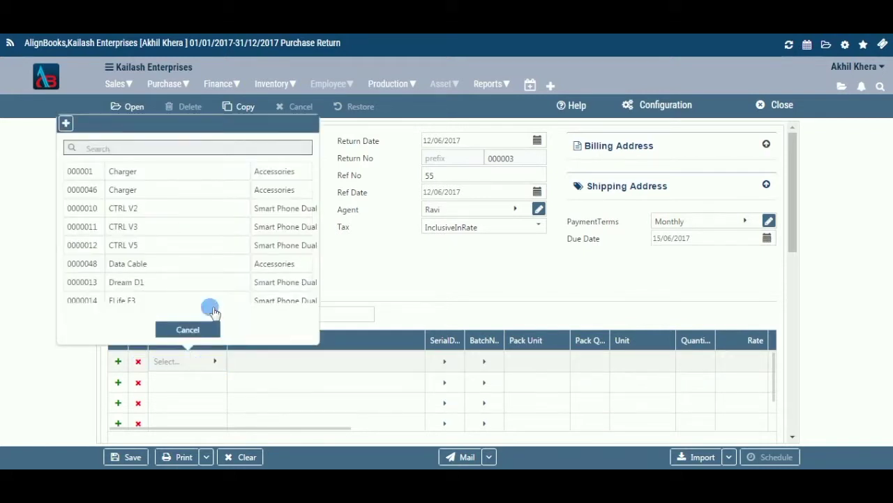
click(214, 184)
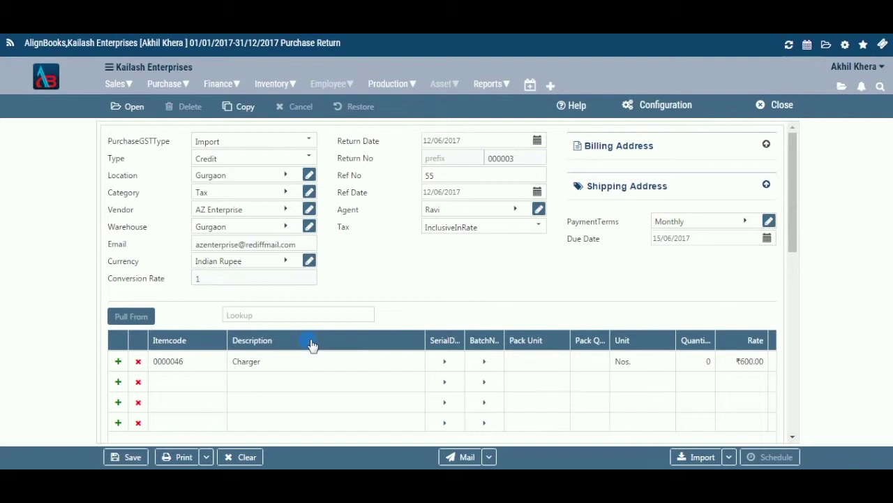
Set the quantity of the Charger line to 2 and open its rate for editing
mouse_move(331, 431)
drag(331, 427, 443, 429)
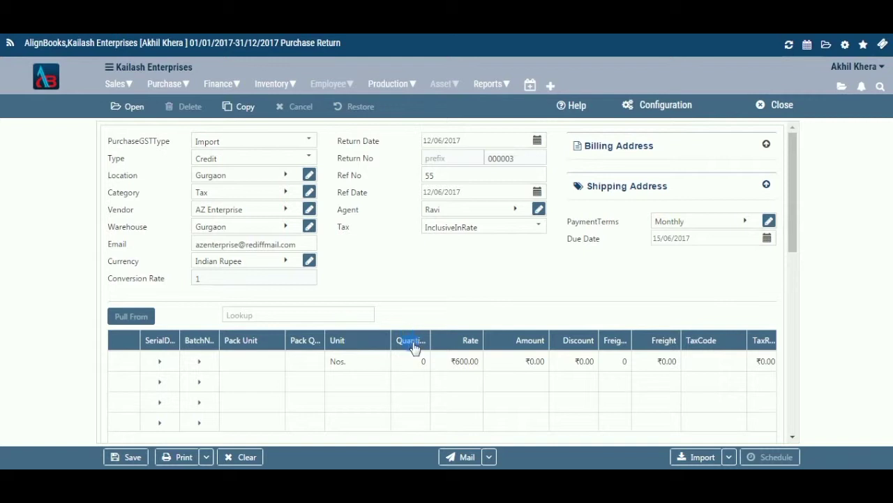
click(427, 362)
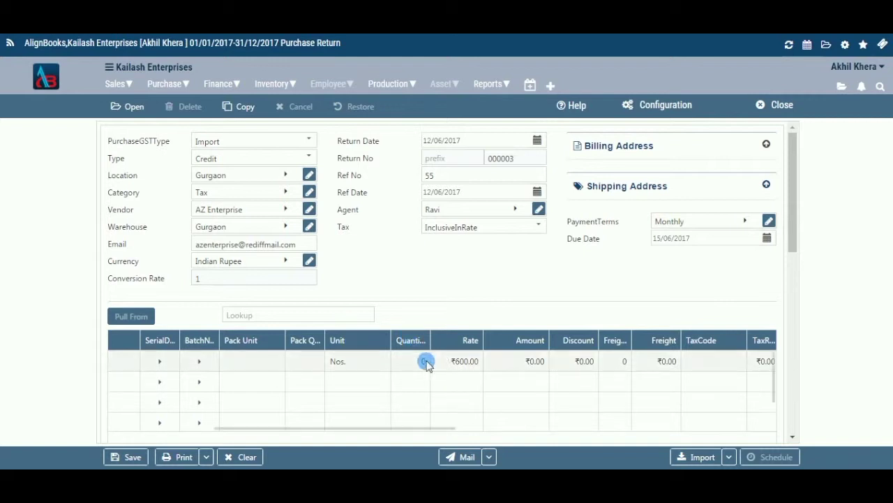
text(2)
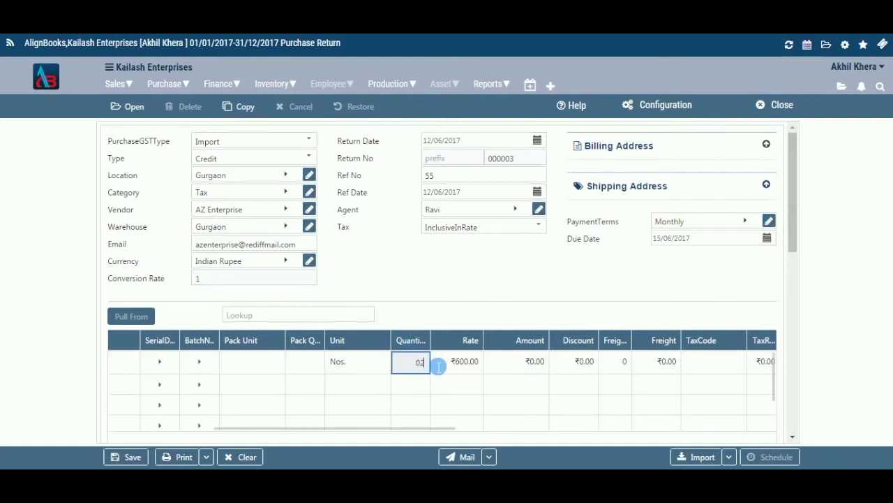
click(457, 362)
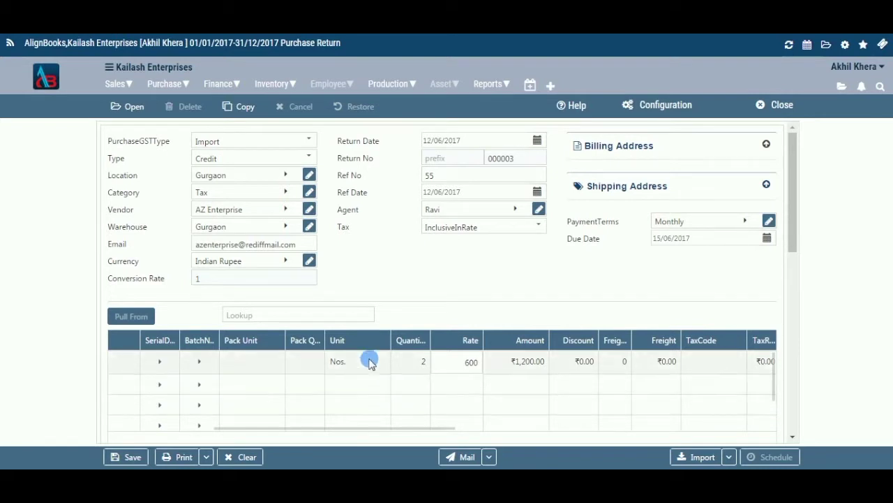
Look through the item grid's remaining columns, from tax and posting ledger to item balance, and the totals below
drag(394, 433, 629, 429)
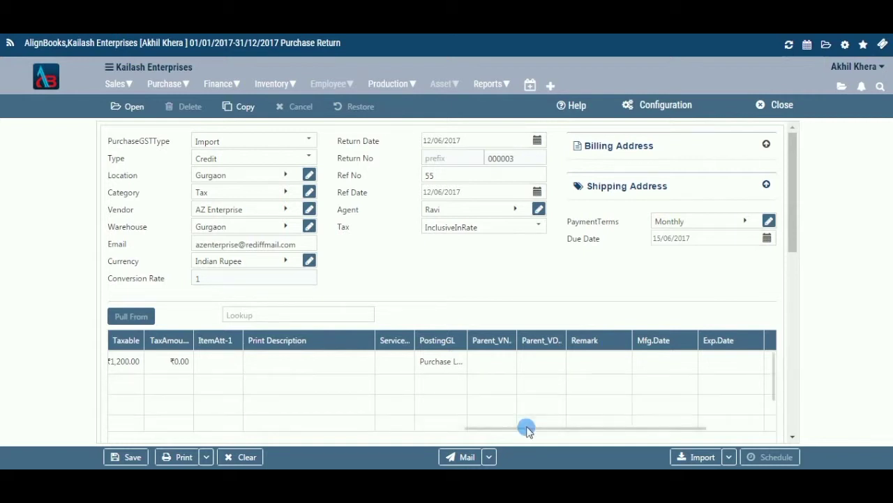
drag(527, 427, 670, 424)
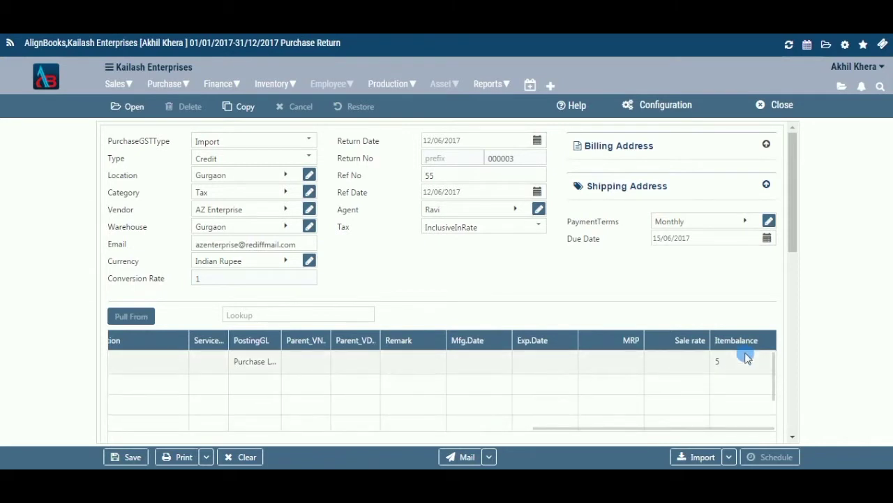
drag(590, 418, 472, 399)
drag(792, 237, 787, 290)
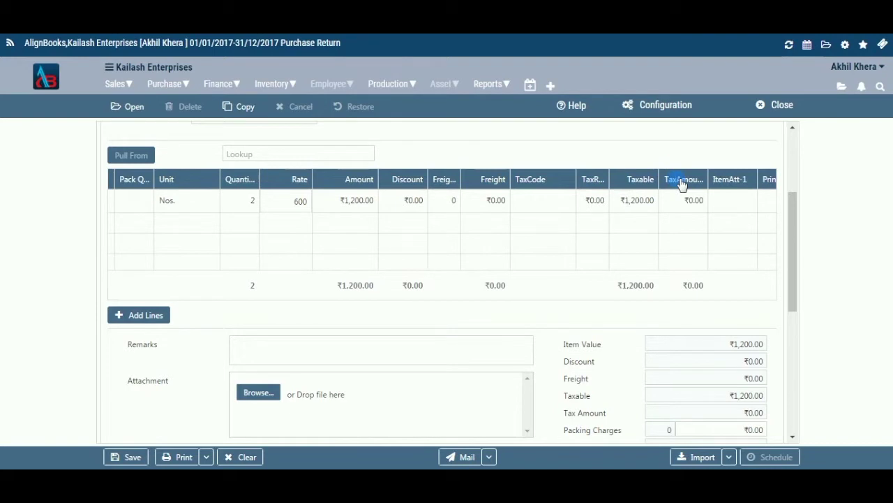
drag(479, 265, 307, 265)
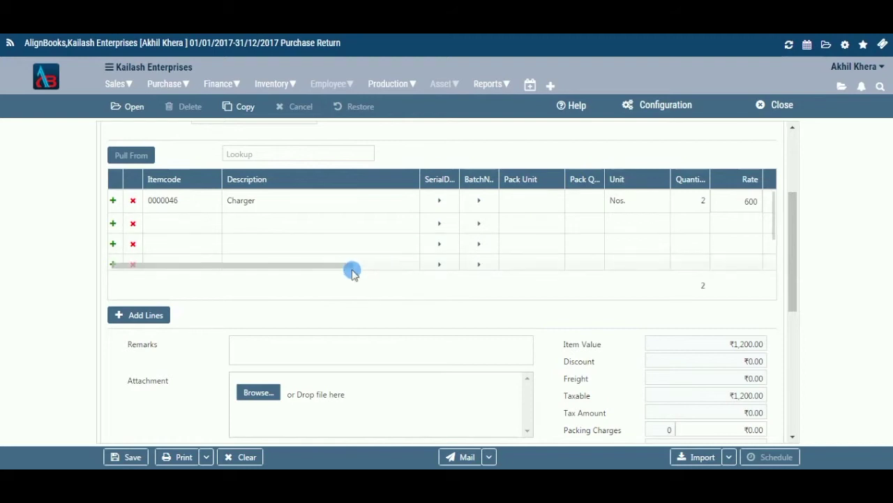
drag(391, 269, 659, 259)
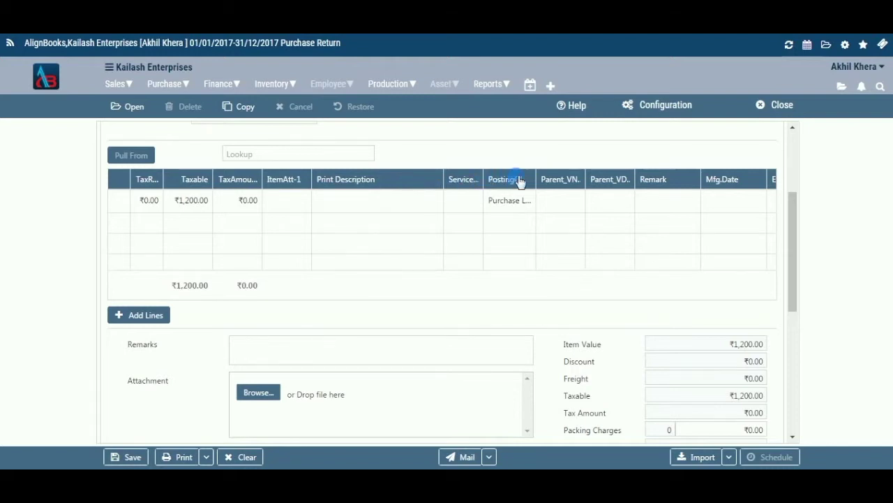
Widen the Service Date column so its full heading fits, and place the cursor in the Remarks field
drag(507, 185, 503, 183)
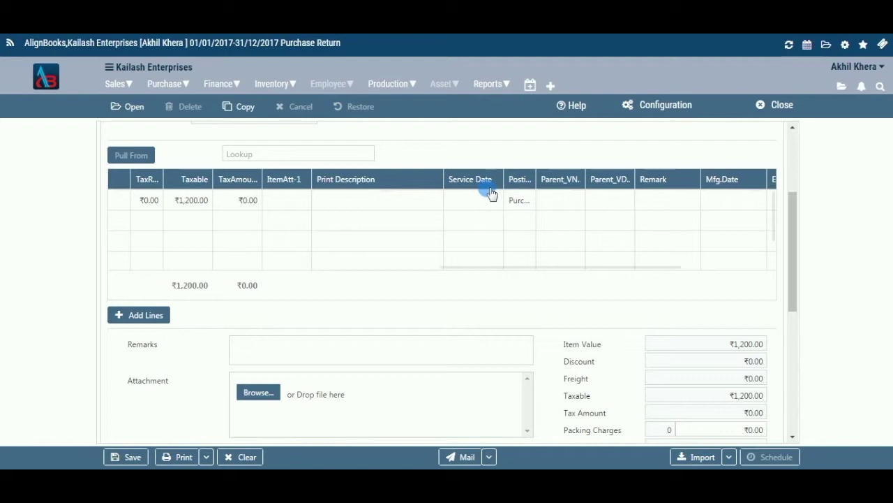
click(429, 345)
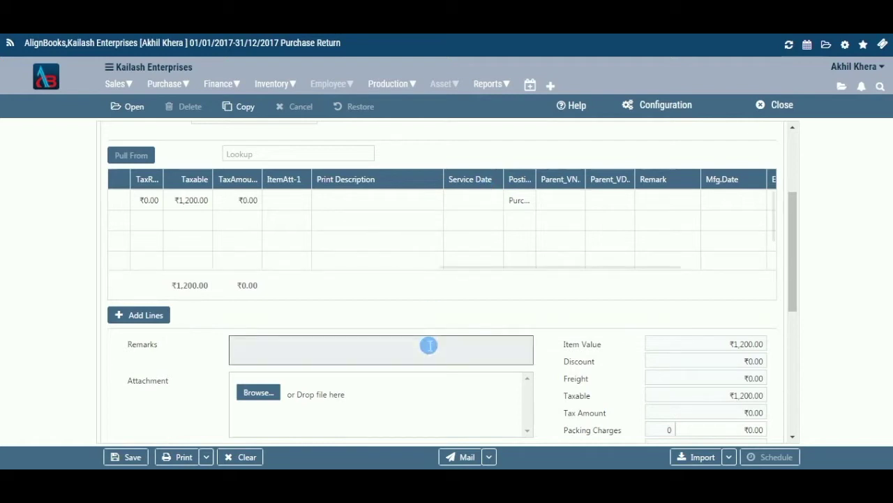
Enter "paid" in the remarks and attach the estimatepurchase text file to the purchase return
text(paid)
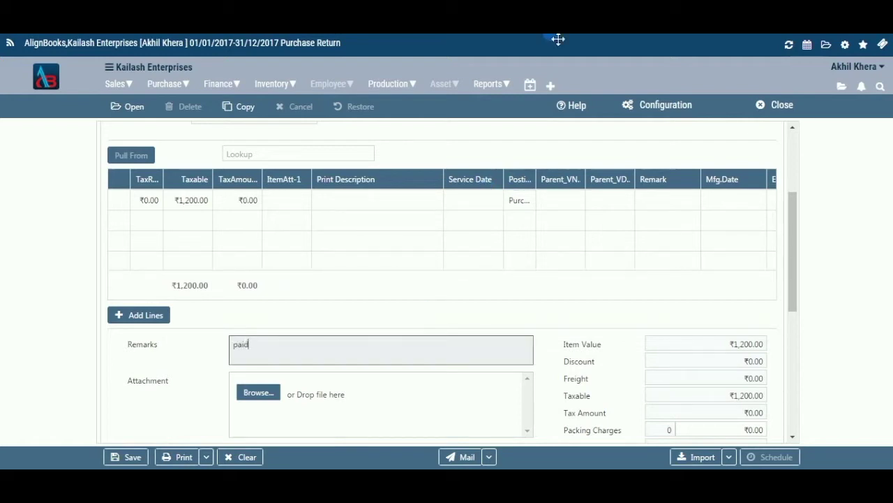
scroll(397, 347, down, 1)
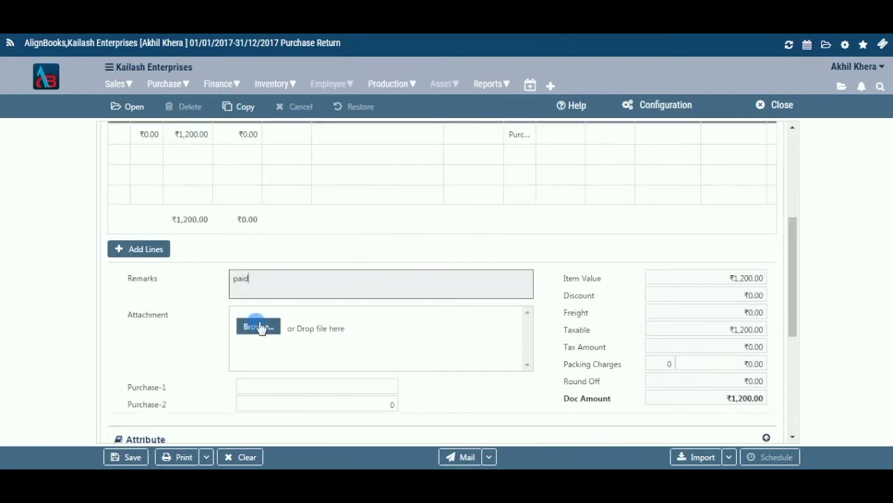
click(259, 327)
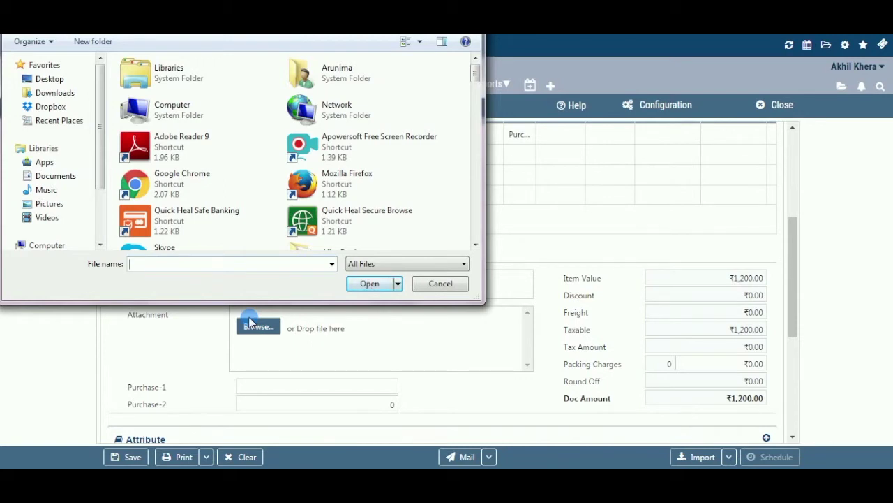
click(466, 7)
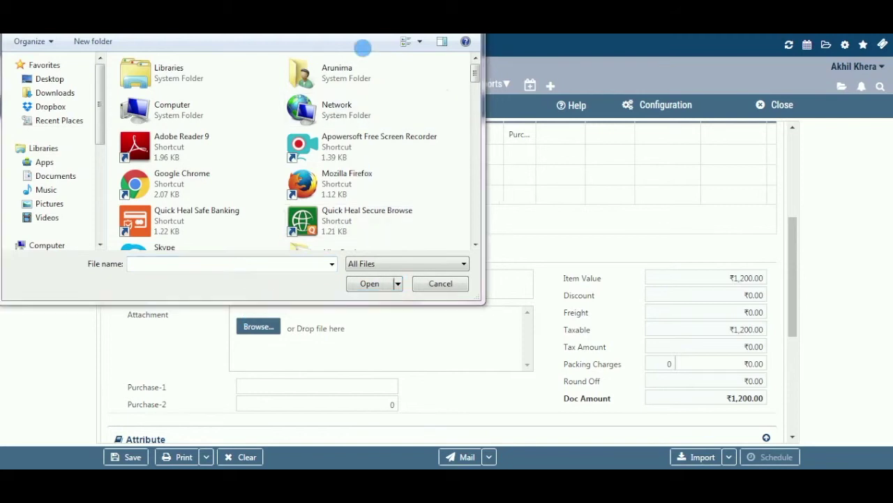
drag(475, 76, 478, 164)
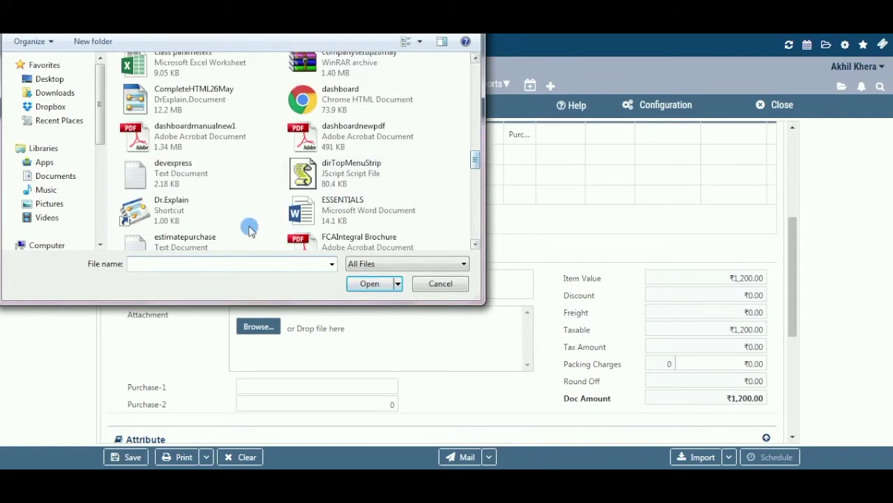
click(221, 240)
click(371, 283)
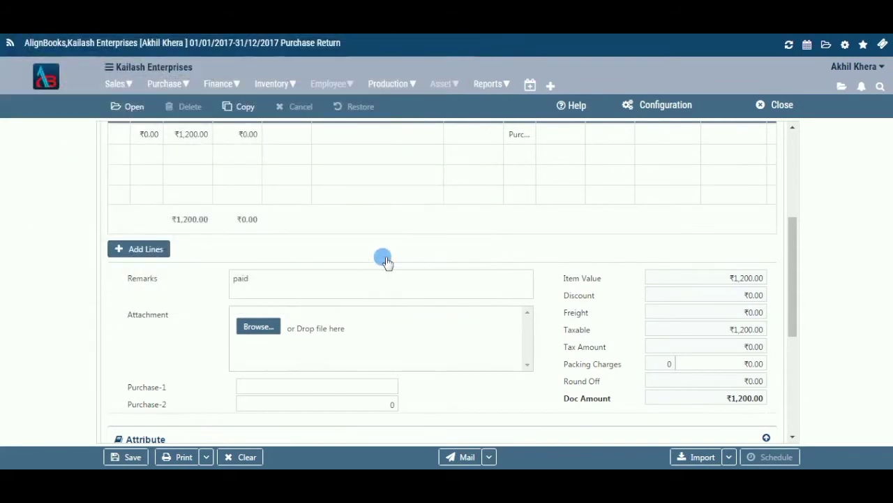
drag(526, 333, 527, 357)
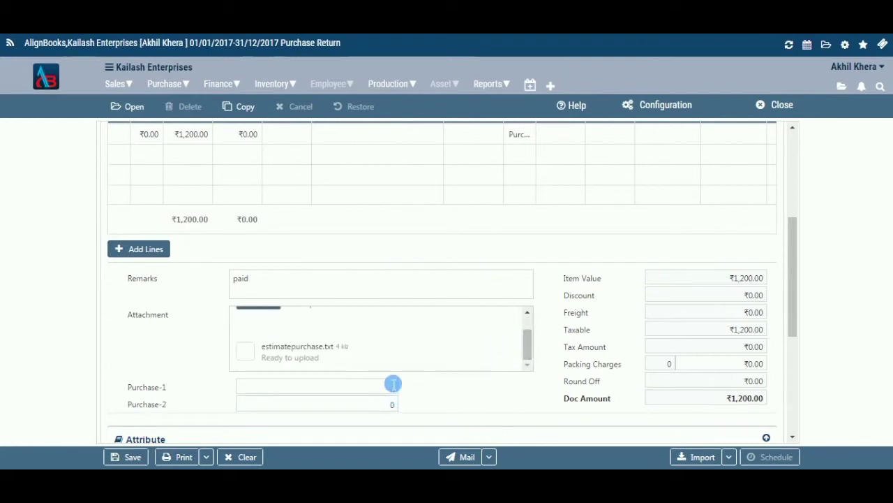
Set the Purchase-2 field to 2000 and review the document totals
click(396, 408)
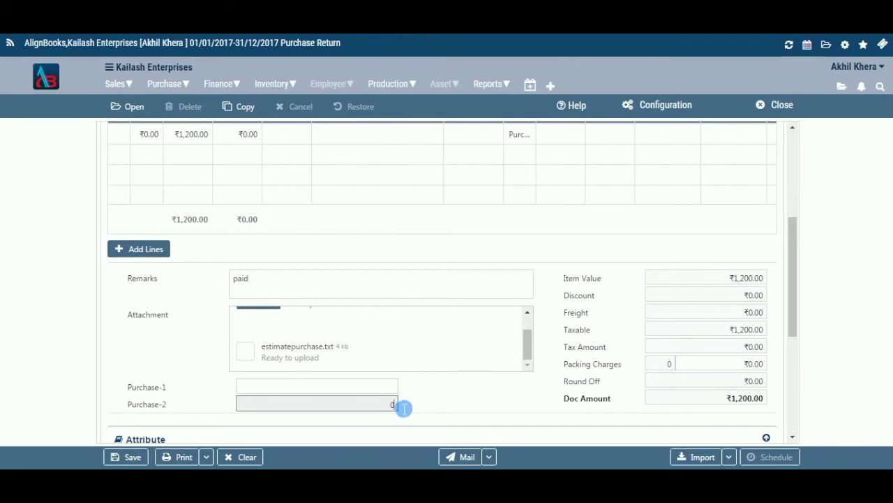
key(BackSpace)
text(2000)
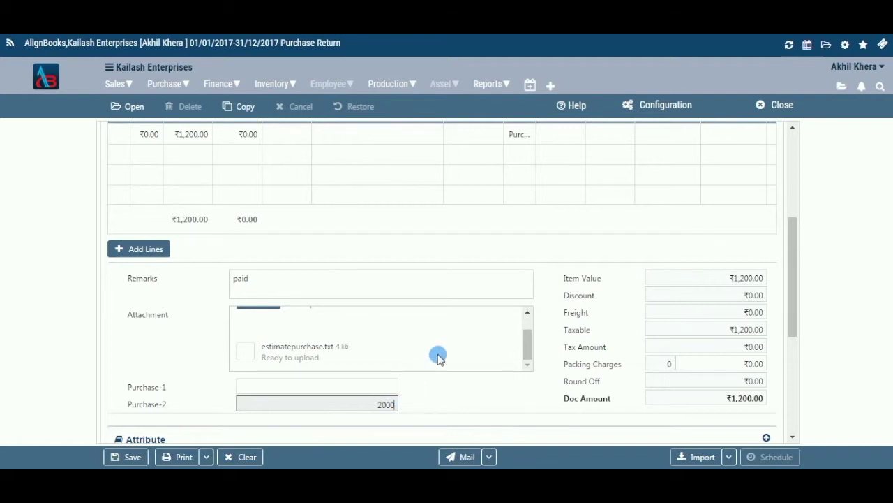
click(669, 305)
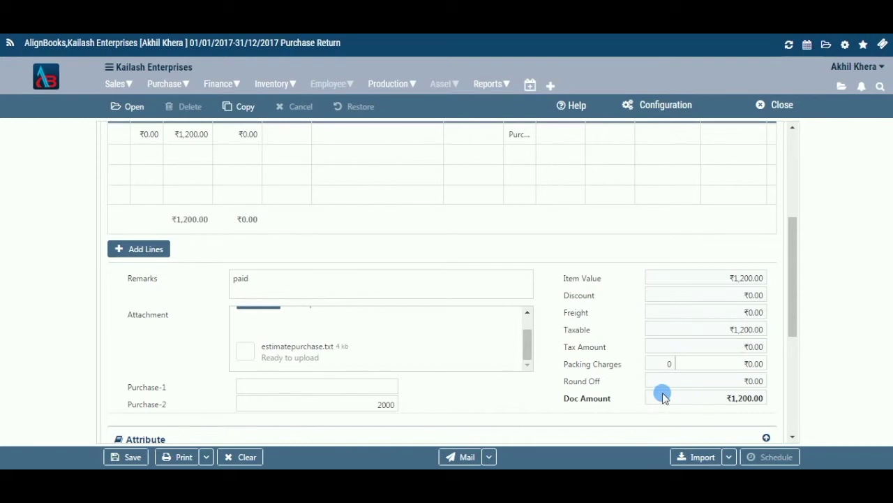
scroll(792, 303, down, 1)
drag(799, 340, 800, 356)
click(386, 314)
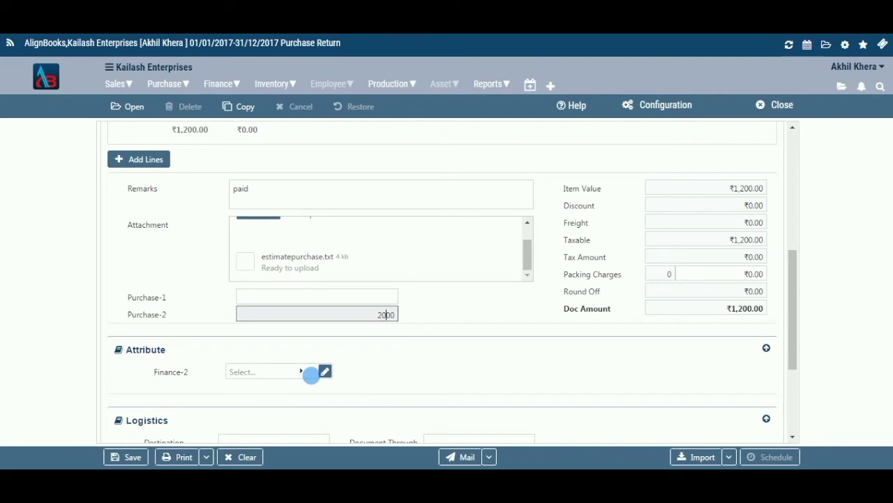
In the Logistics section, enter Delhi as the destination and choose Road as the shipping mode
scroll(310, 374, down, 3)
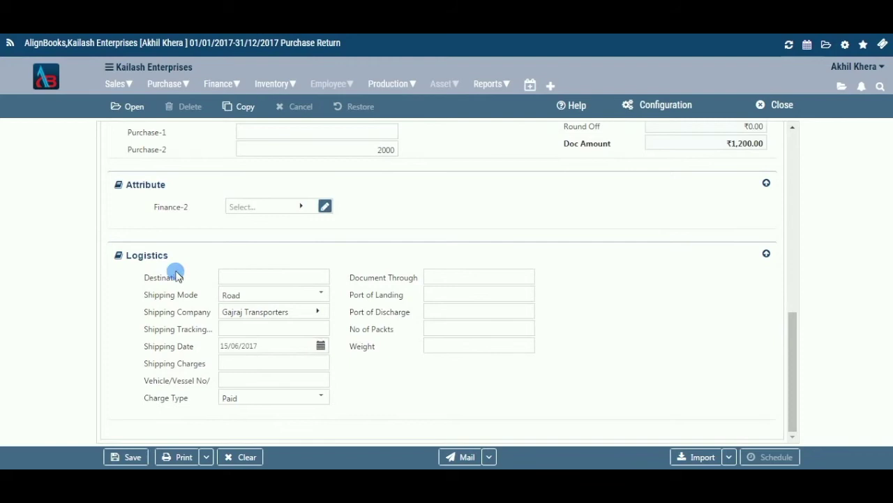
click(241, 283)
text(Delhi)
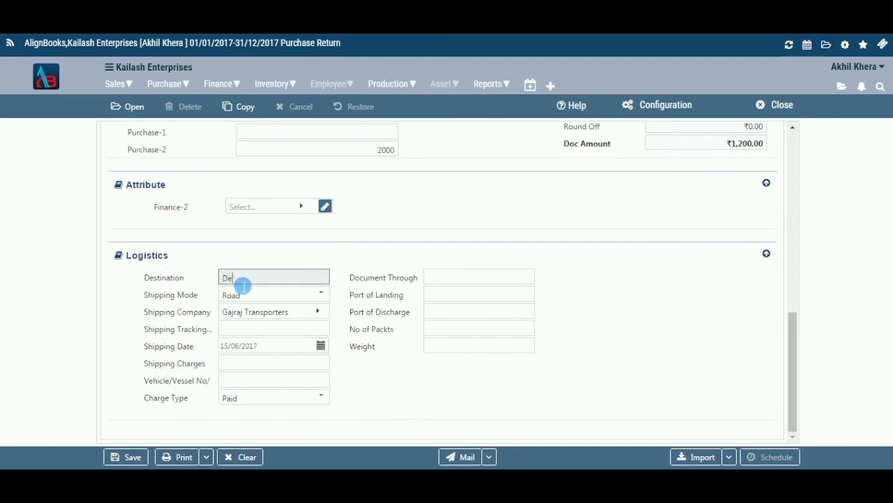
click(296, 295)
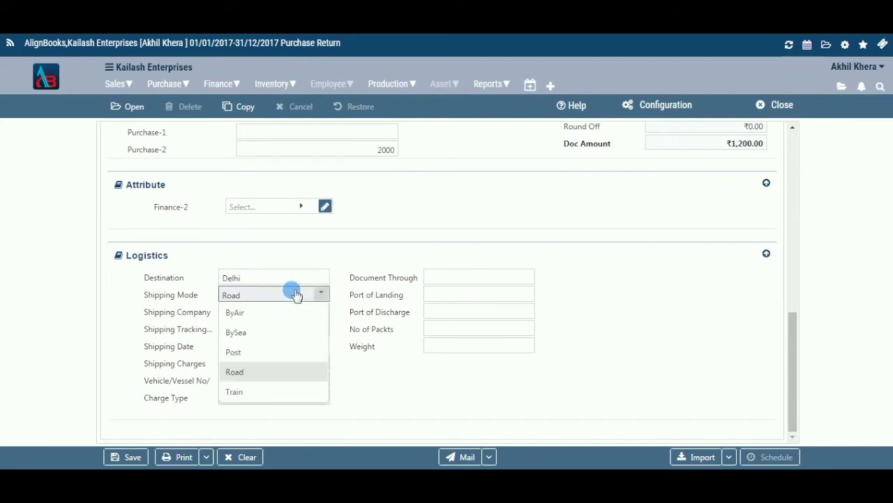
click(279, 371)
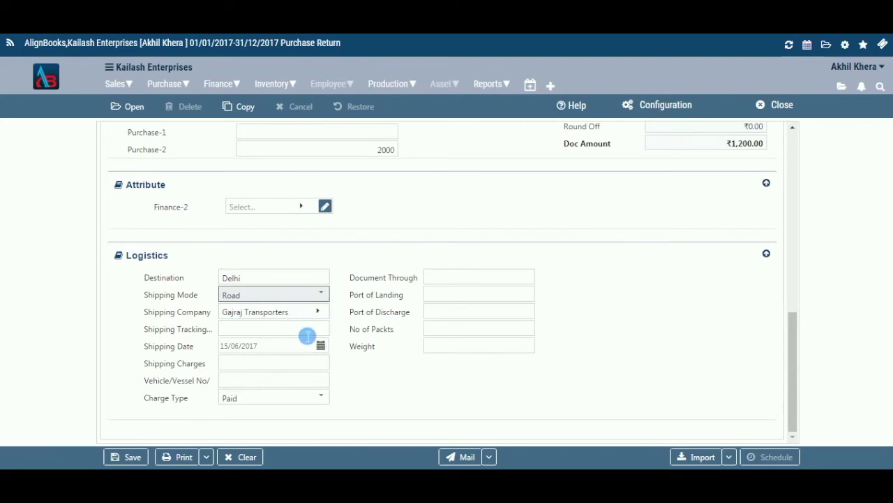
Fill in the shipping tracking number 658, shipping charges of 8000 and vehicle/vessel number 6589
click(311, 334)
text(658)
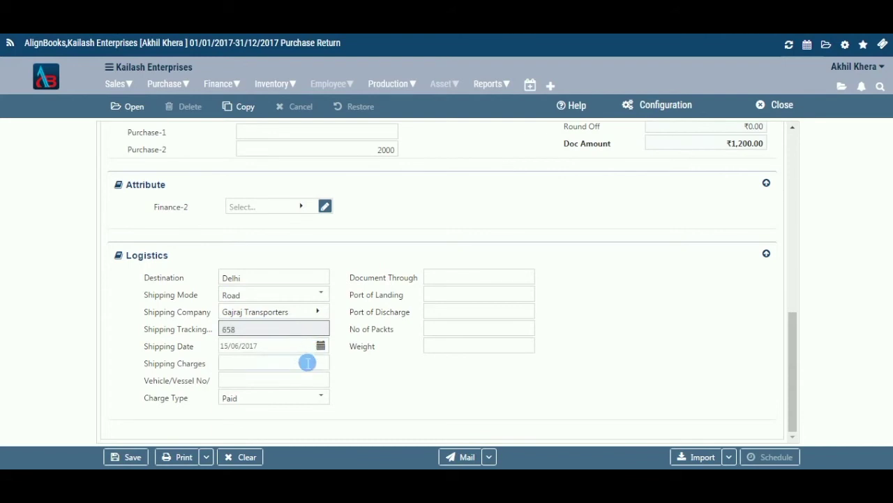
click(309, 351)
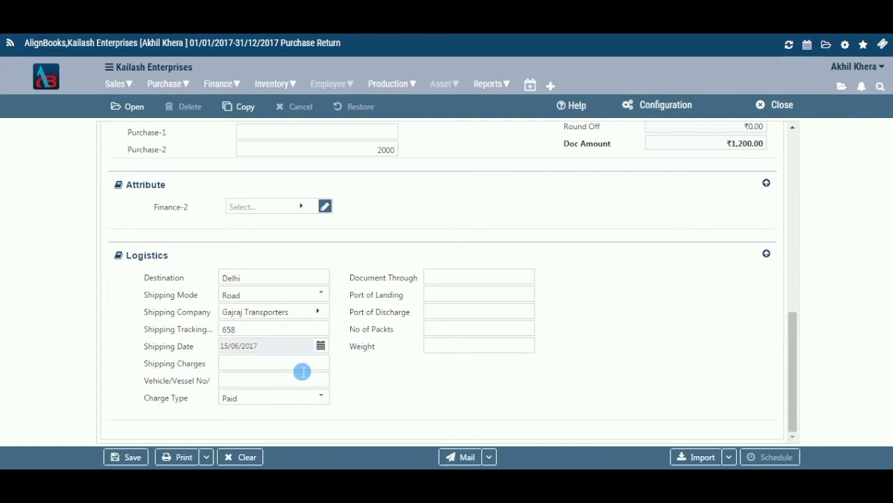
click(302, 371)
text(8000)
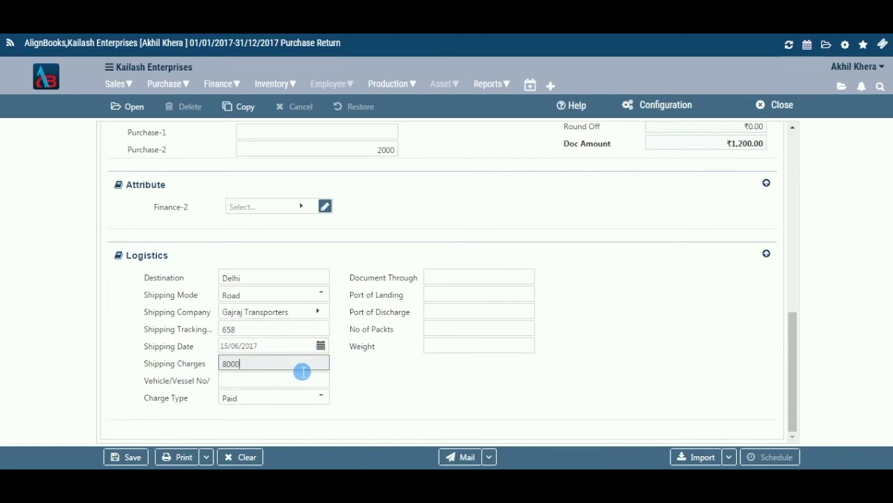
click(302, 386)
text(6589)
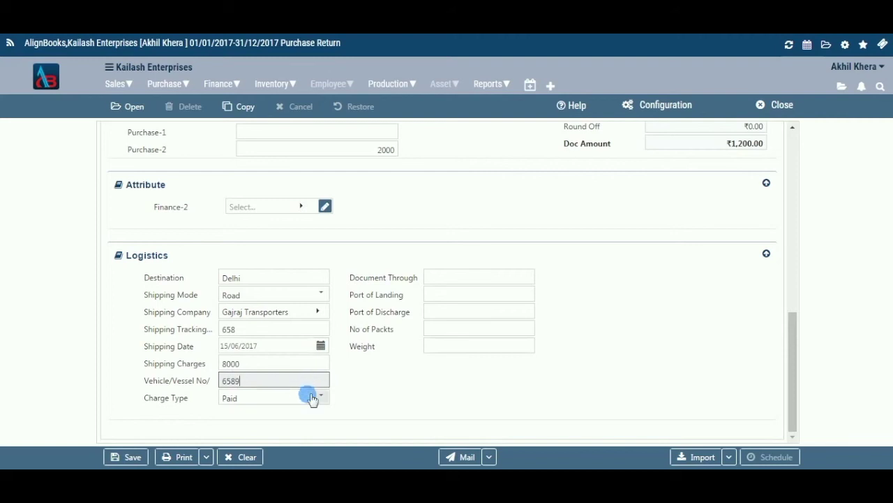
Change the logistics charge type to ToBePaid and set it back to Paid
click(321, 398)
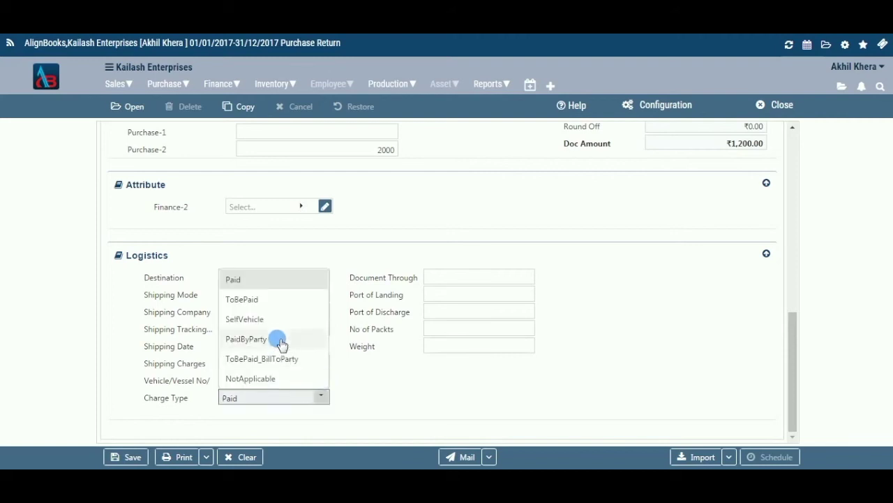
click(325, 299)
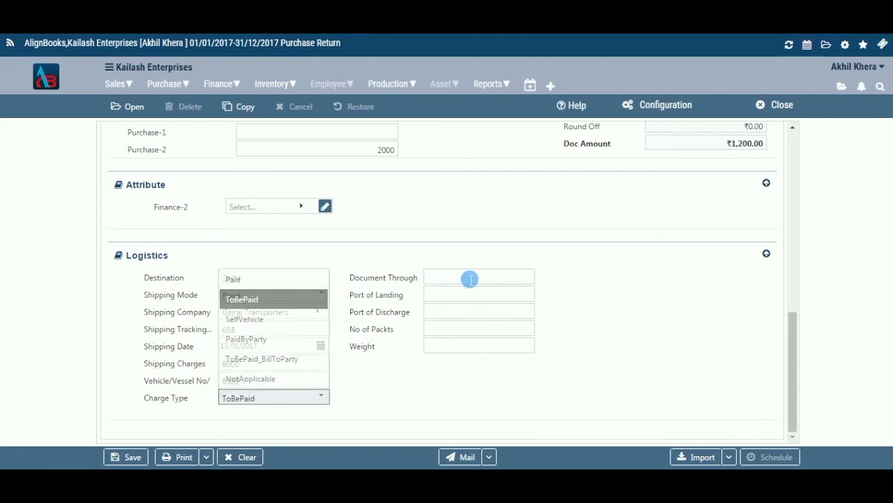
click(301, 394)
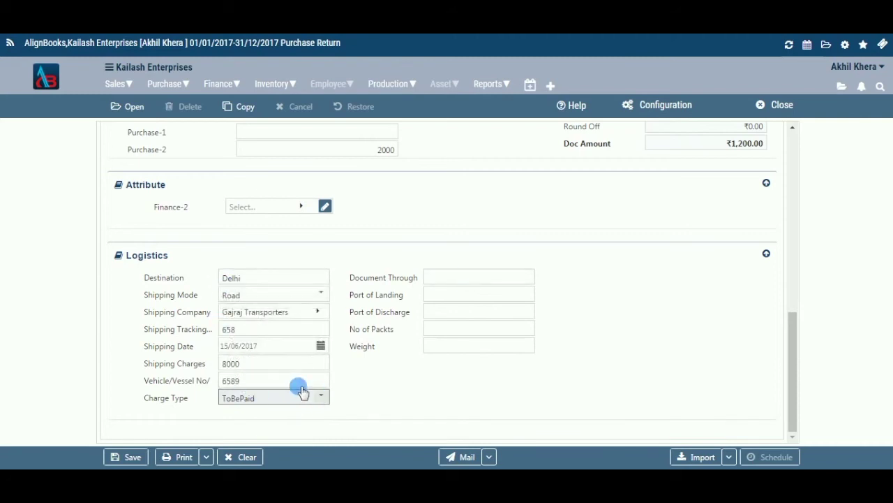
click(277, 282)
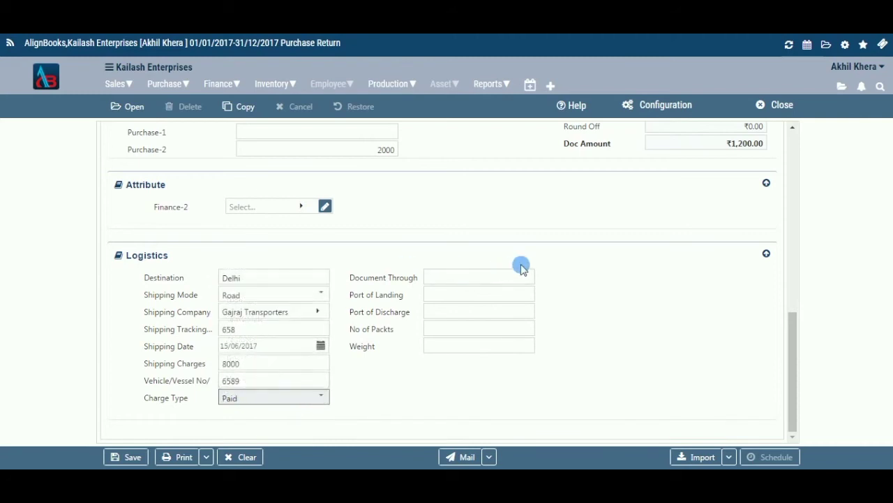
Enter "delhi" as the port of landing and "Delhi" as the port of discharge
click(504, 282)
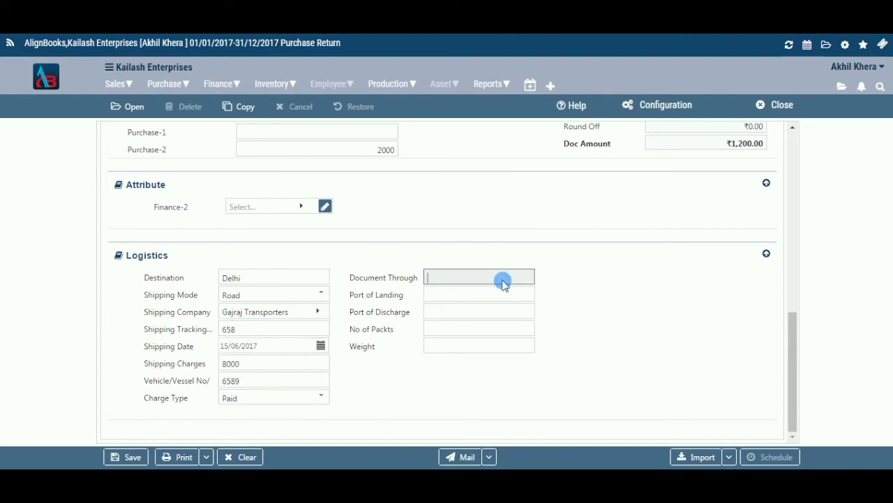
click(509, 296)
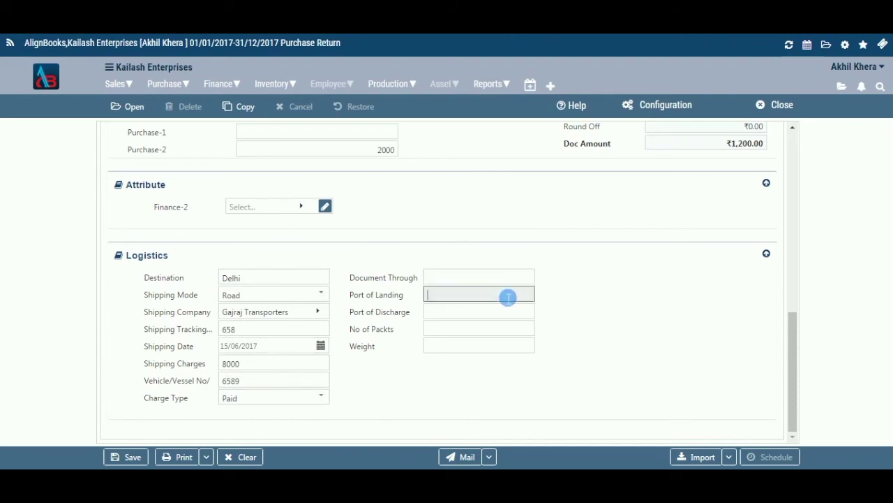
text(delhi)
click(504, 316)
text(Delhi)
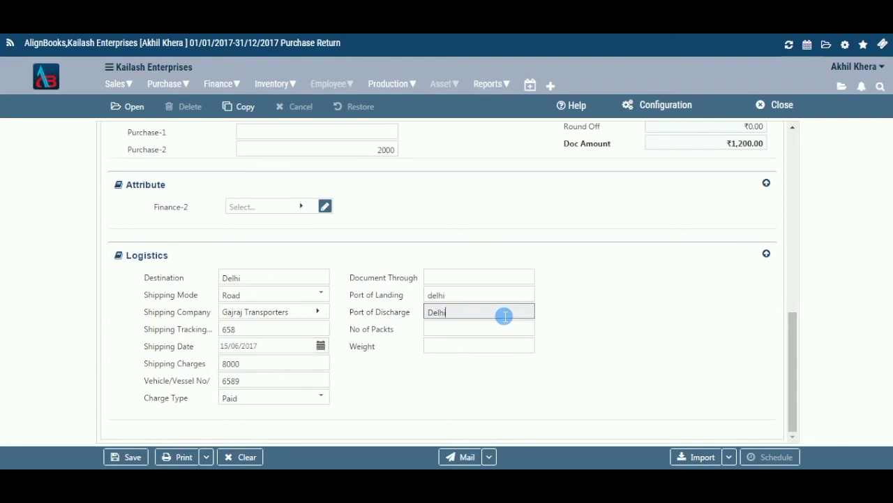
Set the number of packets to 2 and the weight to 800, and save the purchase return
click(459, 332)
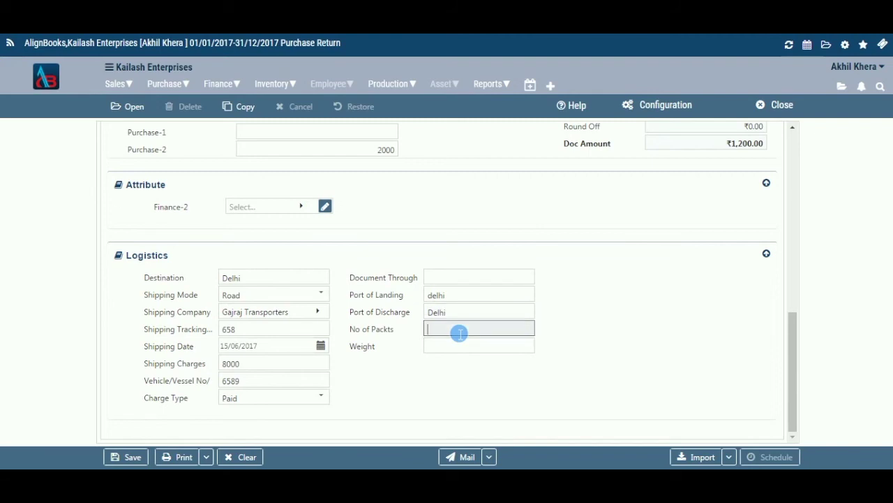
text(2)
click(496, 349)
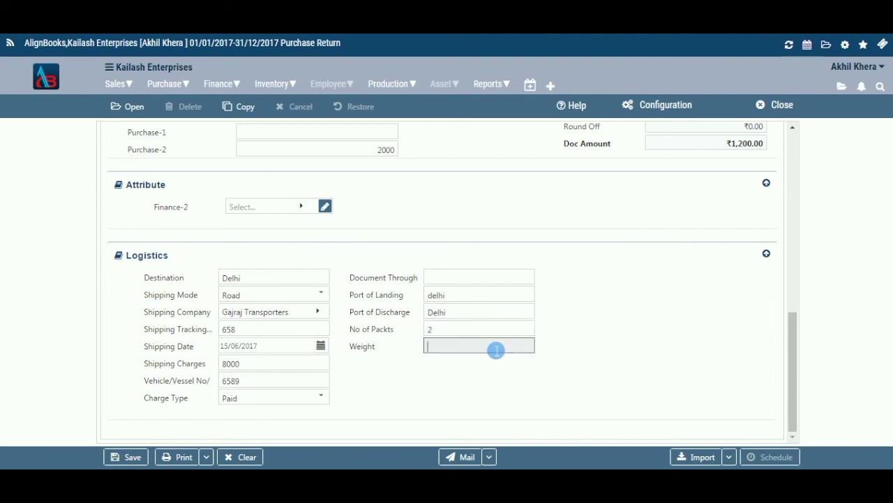
text(800)
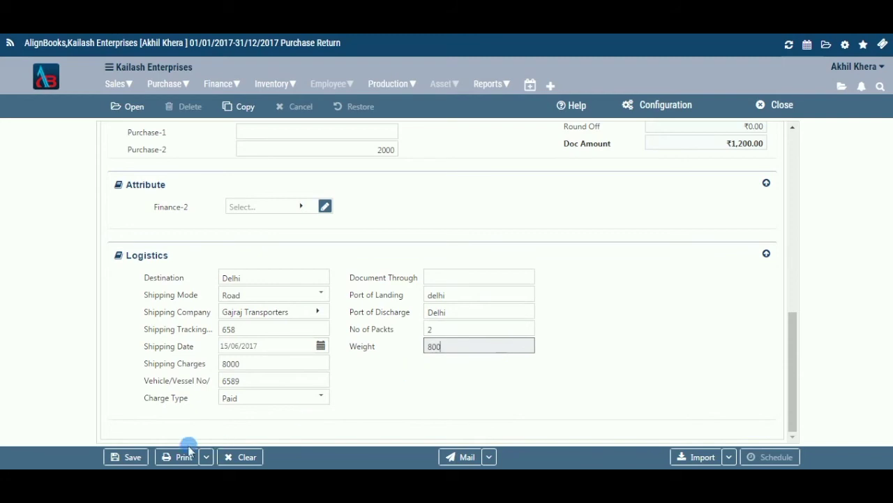
click(139, 456)
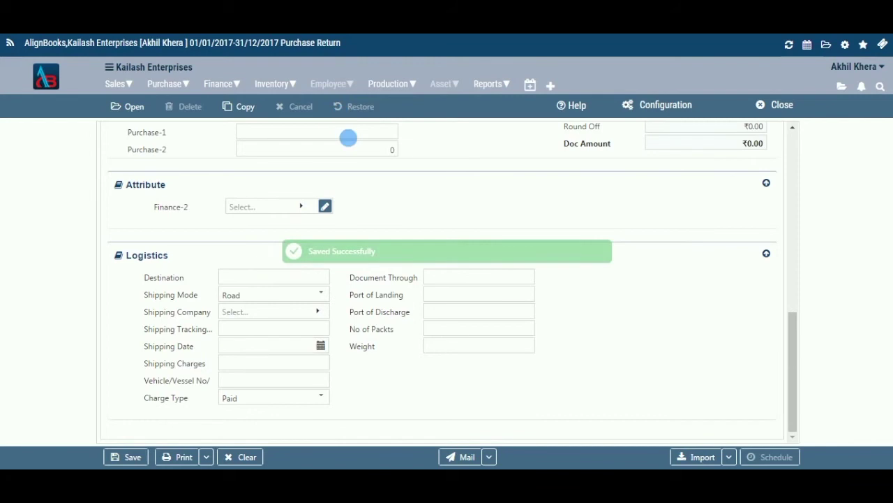
click(204, 456)
click(342, 412)
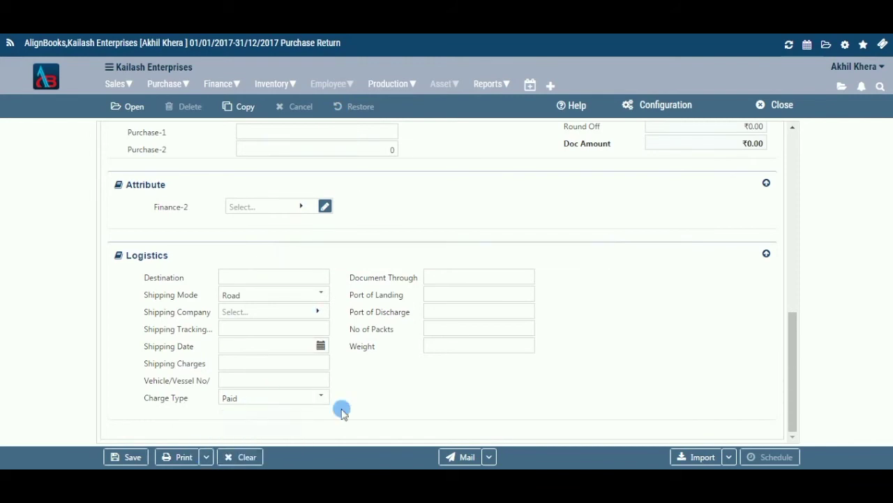
click(491, 457)
click(448, 418)
Open the list of saved purchase returns without saving the blank form, and show those for the Gurgaon location
click(134, 112)
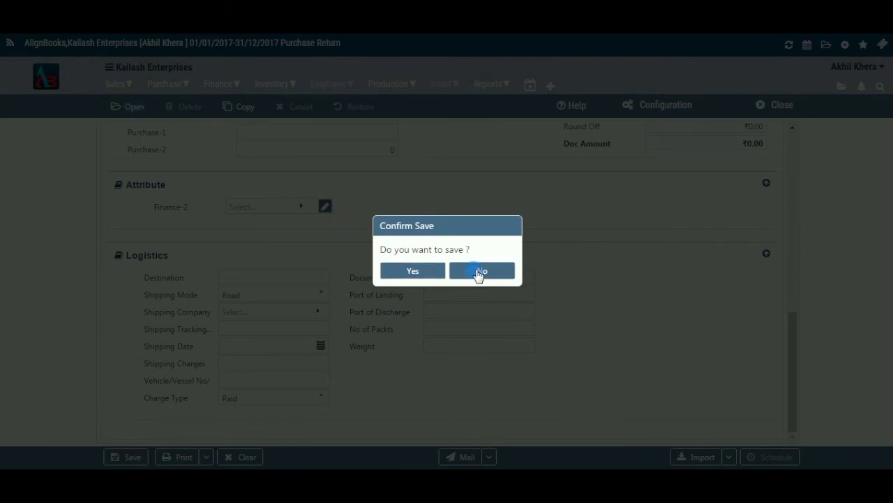
click(480, 271)
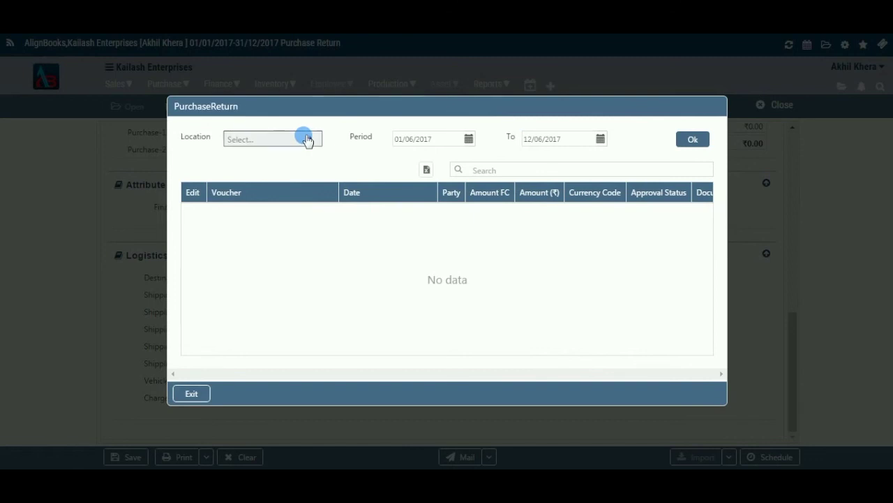
click(308, 140)
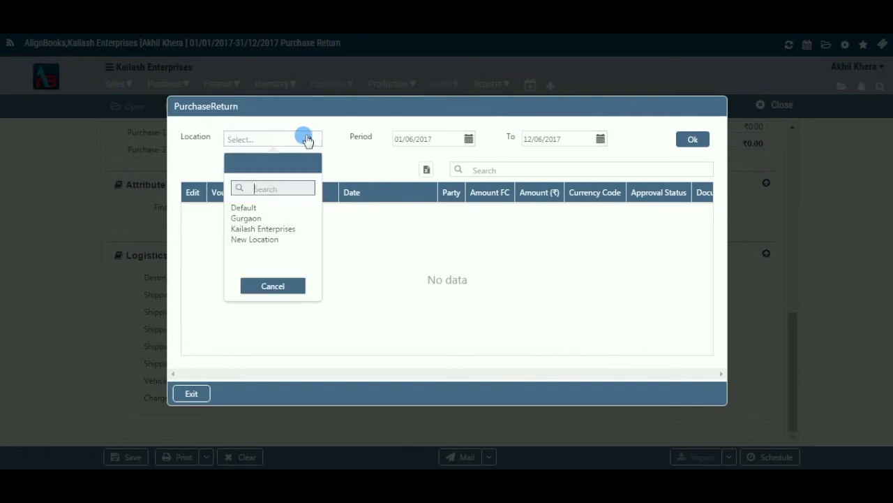
click(250, 218)
click(693, 140)
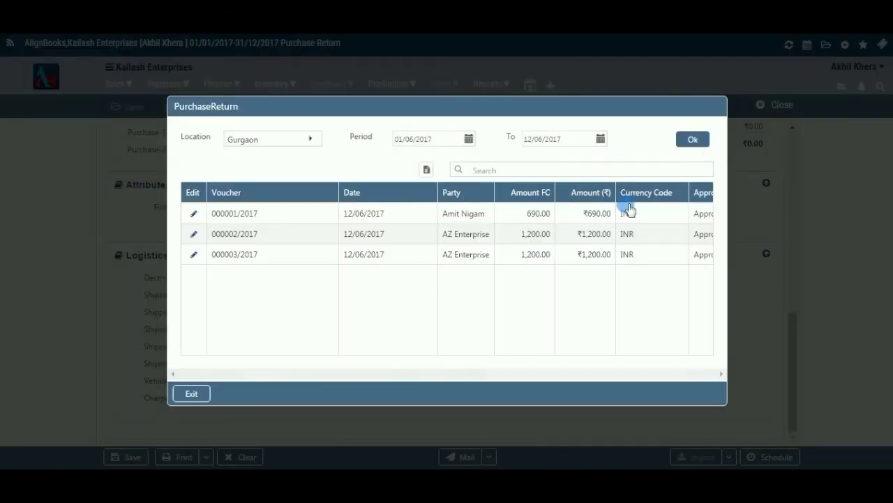
Leave the saved returns list, view the purchase returns available to copy from, and exit that list
click(222, 192)
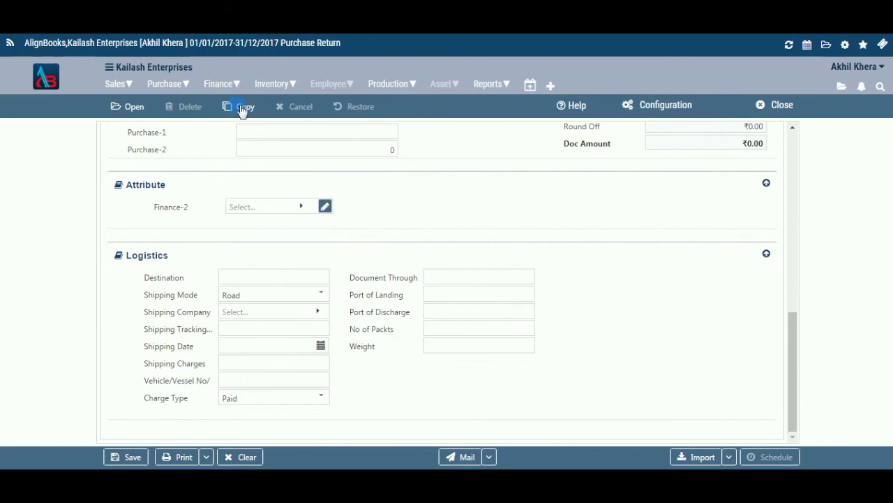
click(237, 106)
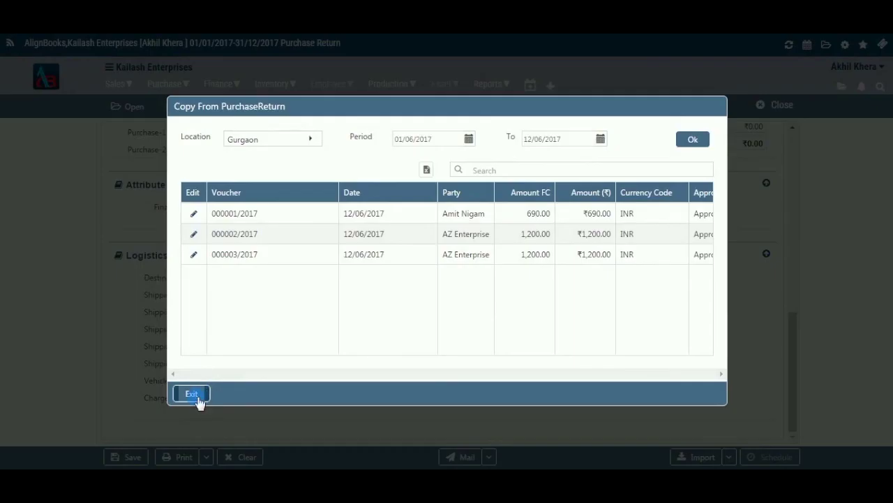
click(192, 394)
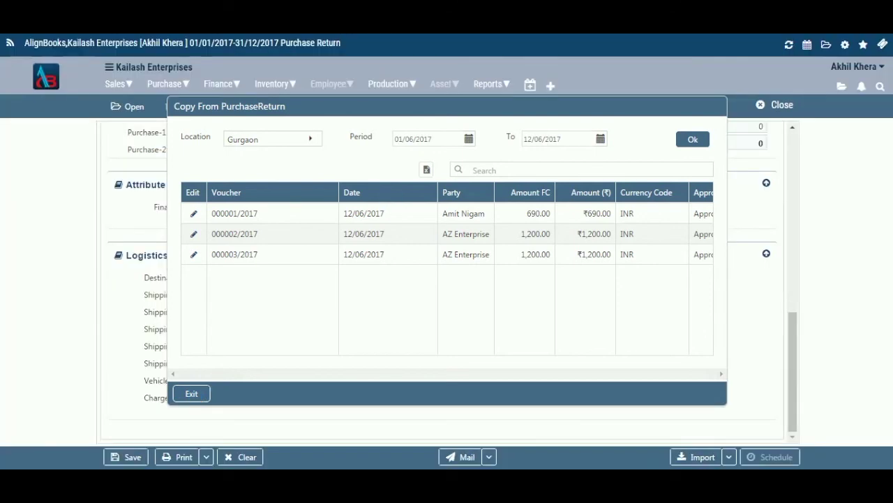